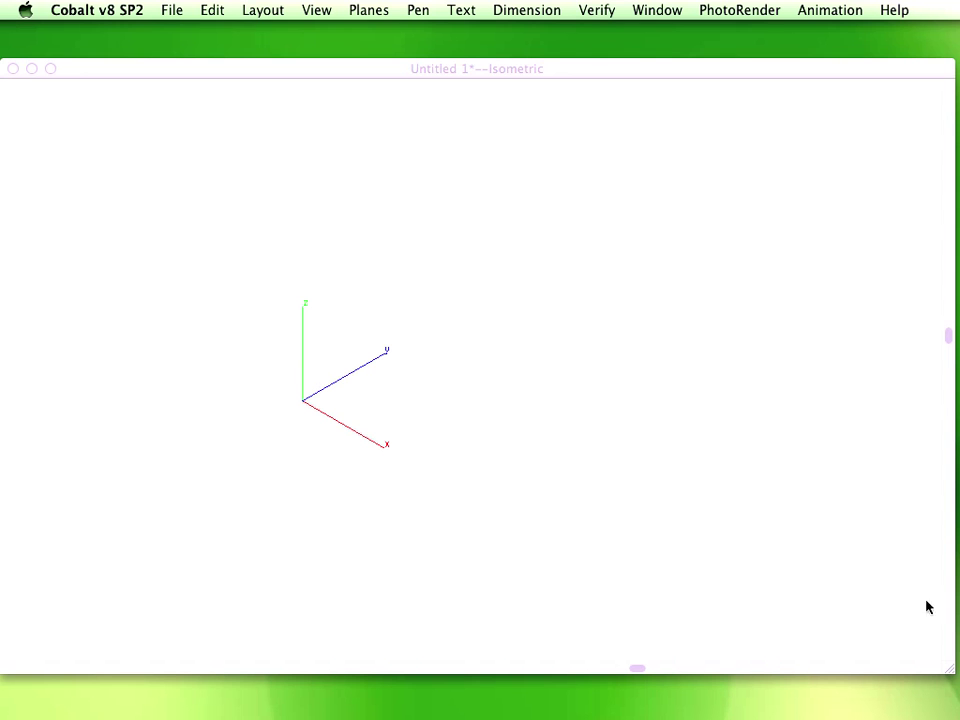
Activate the Cobalt window so its tool palettes, TrackBall and Design Explorer appear.
left_click(687, 472)
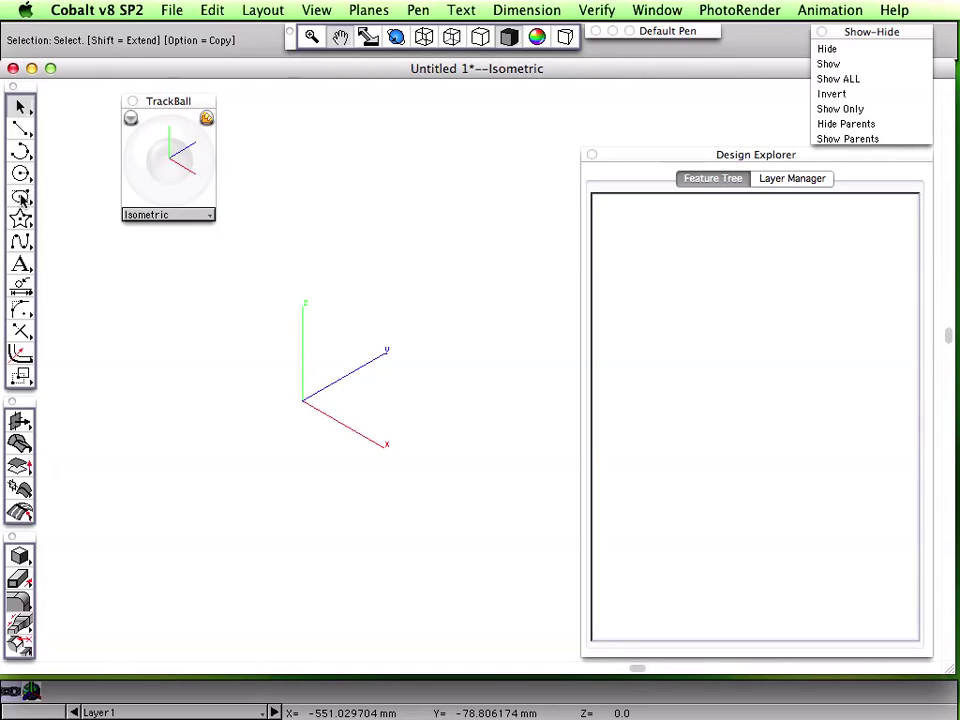
Draw a Single Line rectangle from the origin, about 339 × 267 mm.
left_click_drag(22, 220, 46, 216)
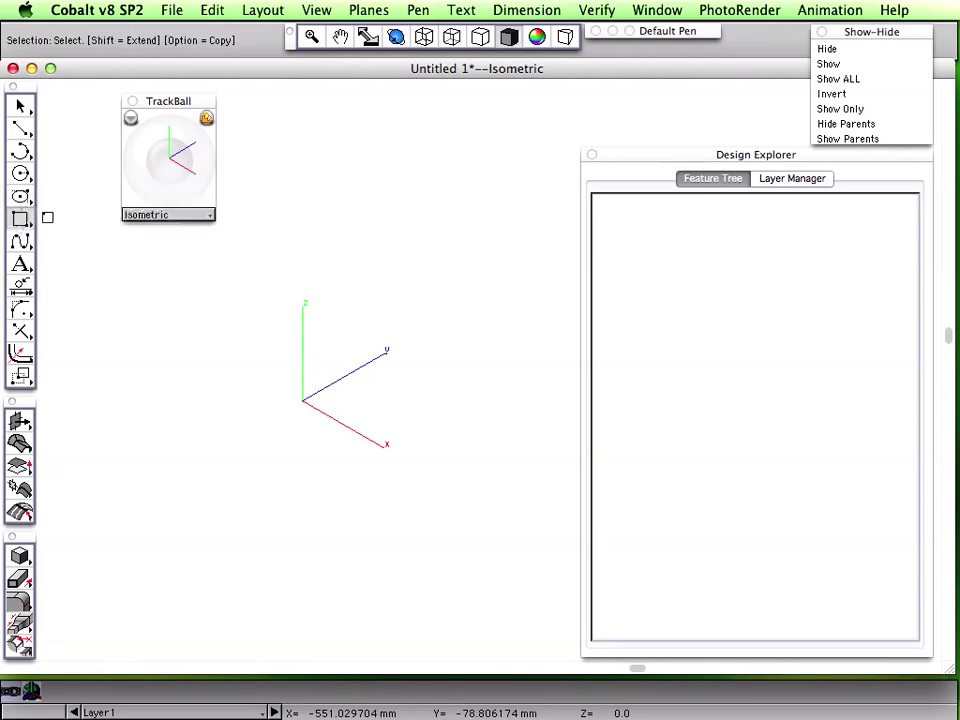
left_click(166, 45)
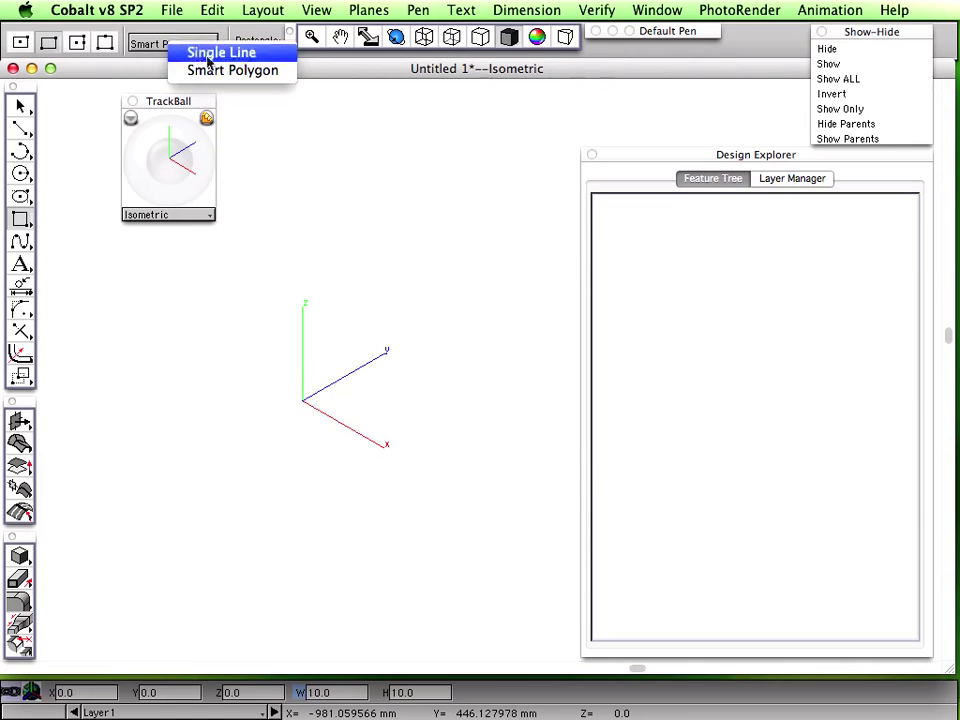
left_click(193, 53)
left_click(305, 400)
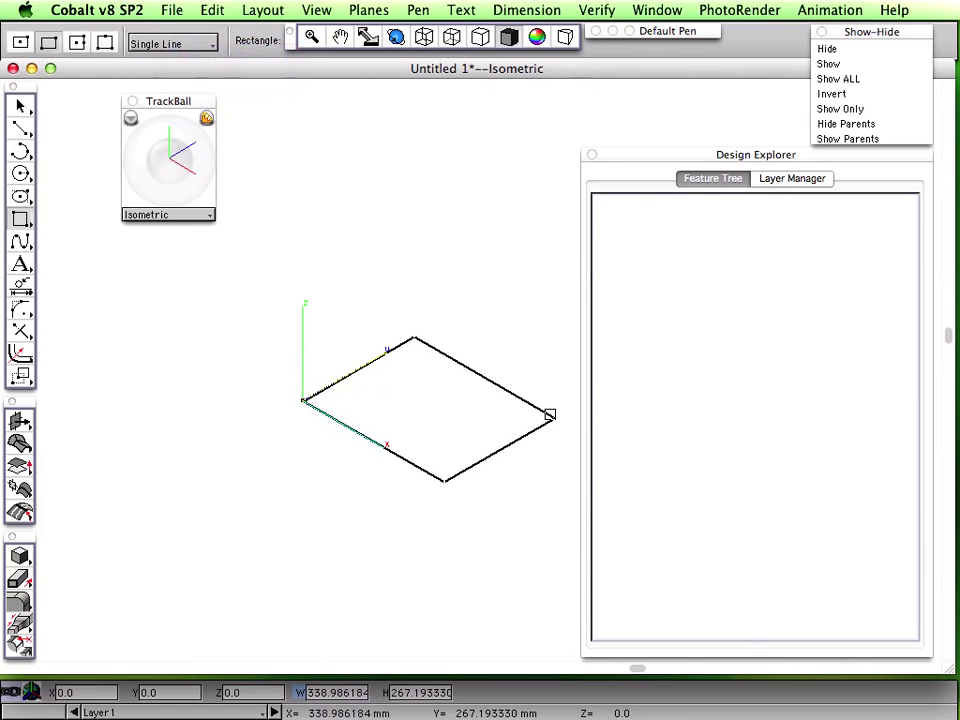
left_click(550, 414)
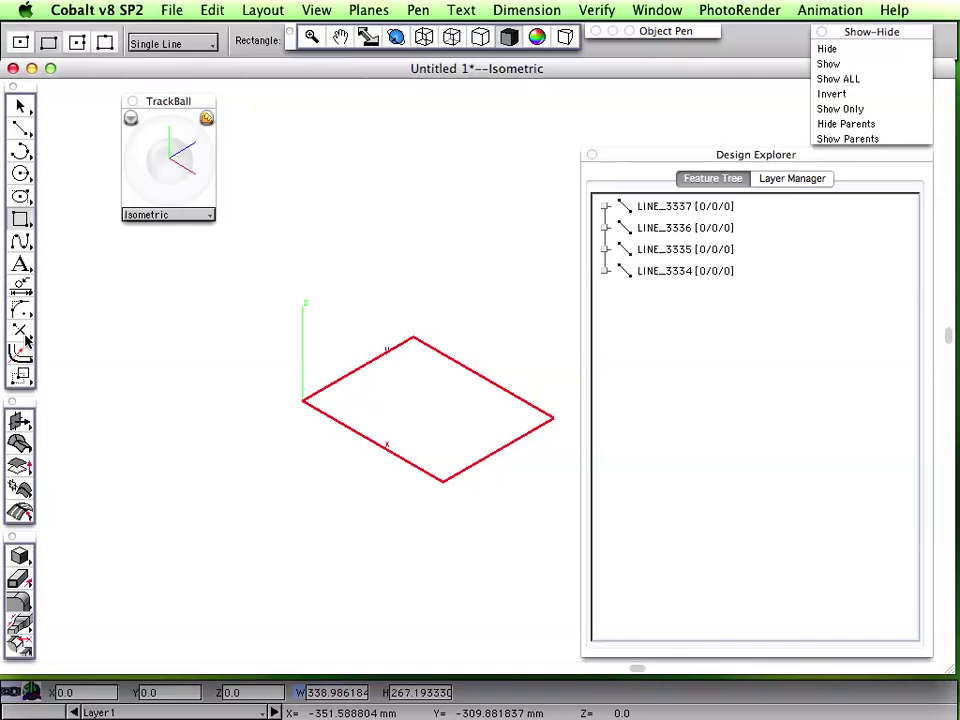
Fillet the rectangle's first two corners, setting the fillet radius to 50.
left_click(20, 310)
left_click(353, 372)
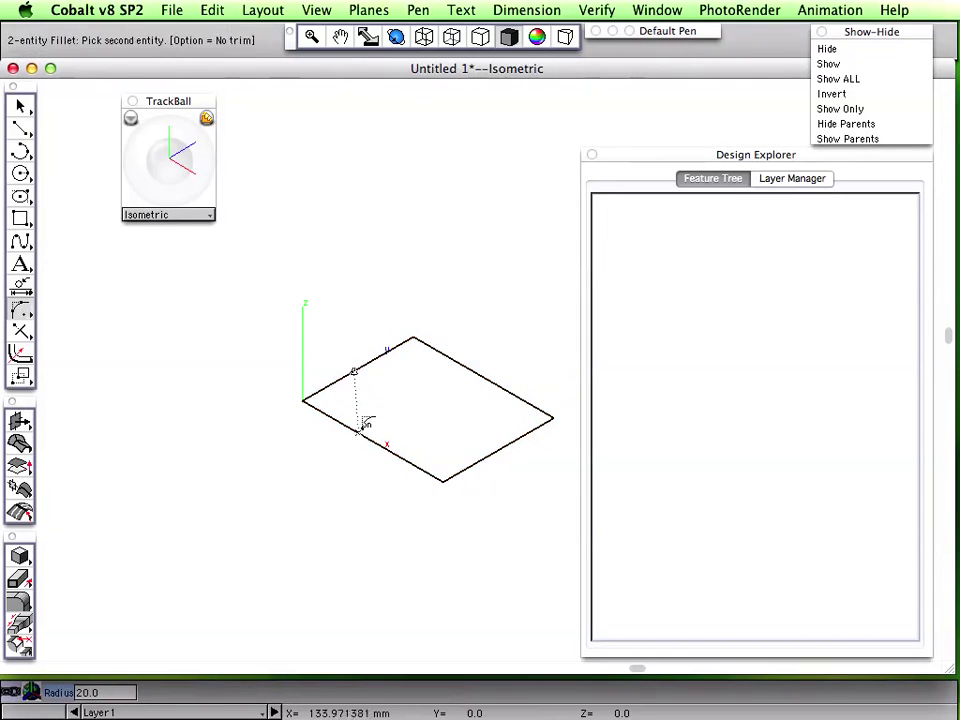
left_click(384, 446)
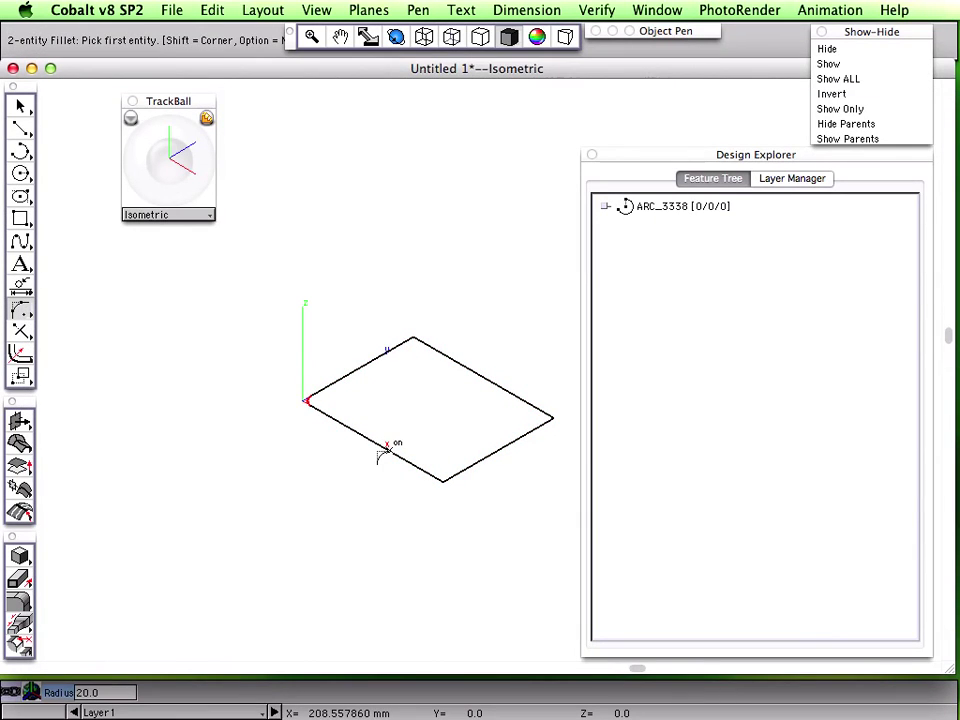
key("Escape")
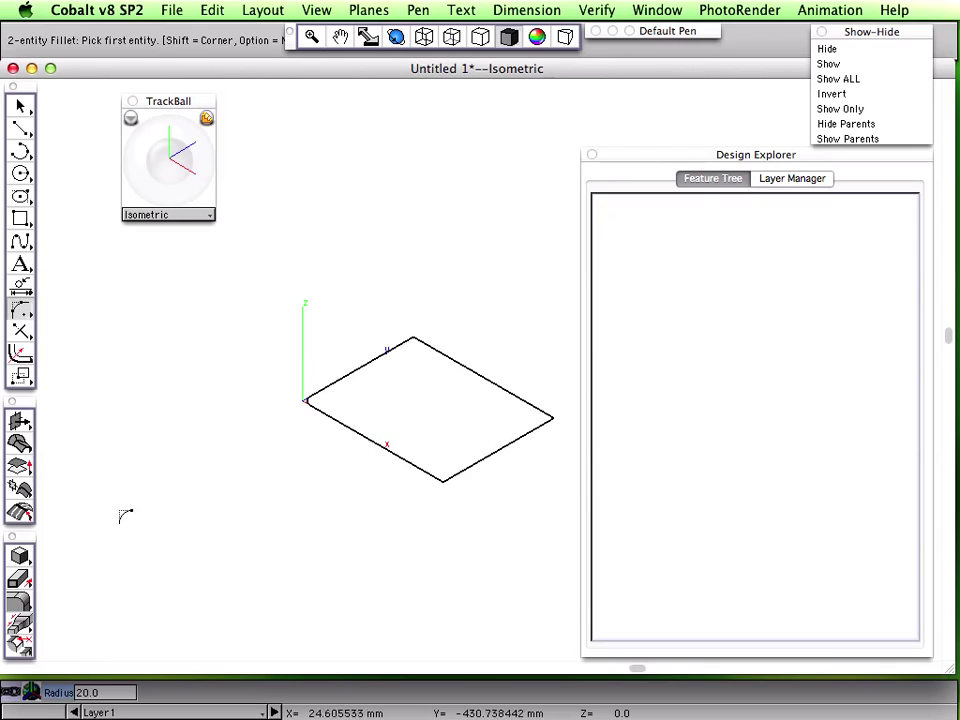
left_click(418, 467)
left_click(477, 458)
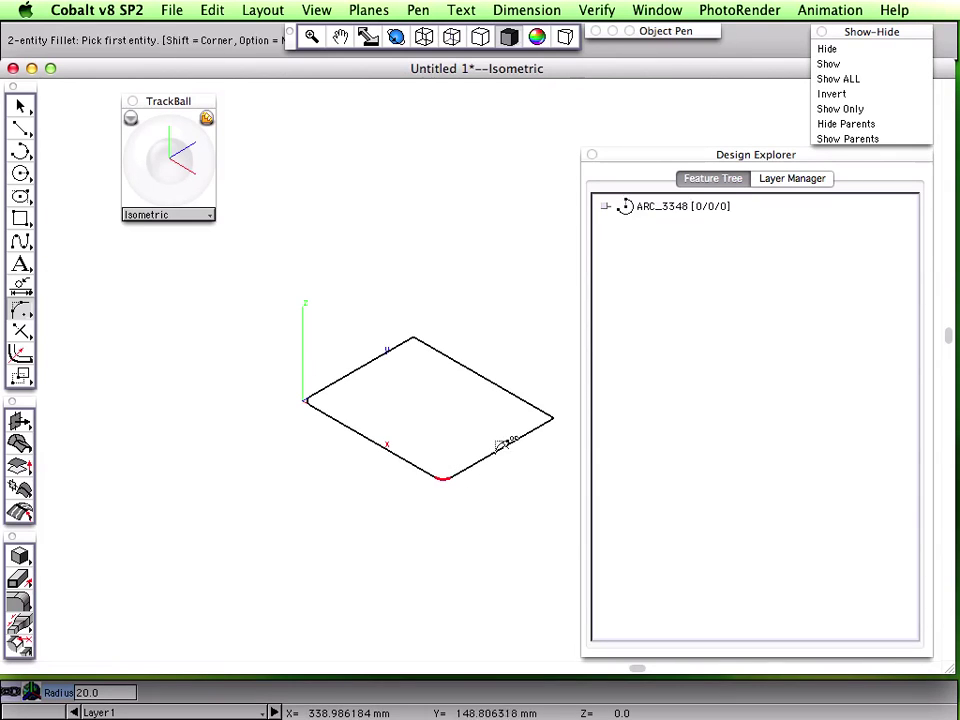
type("50")
key("Return")
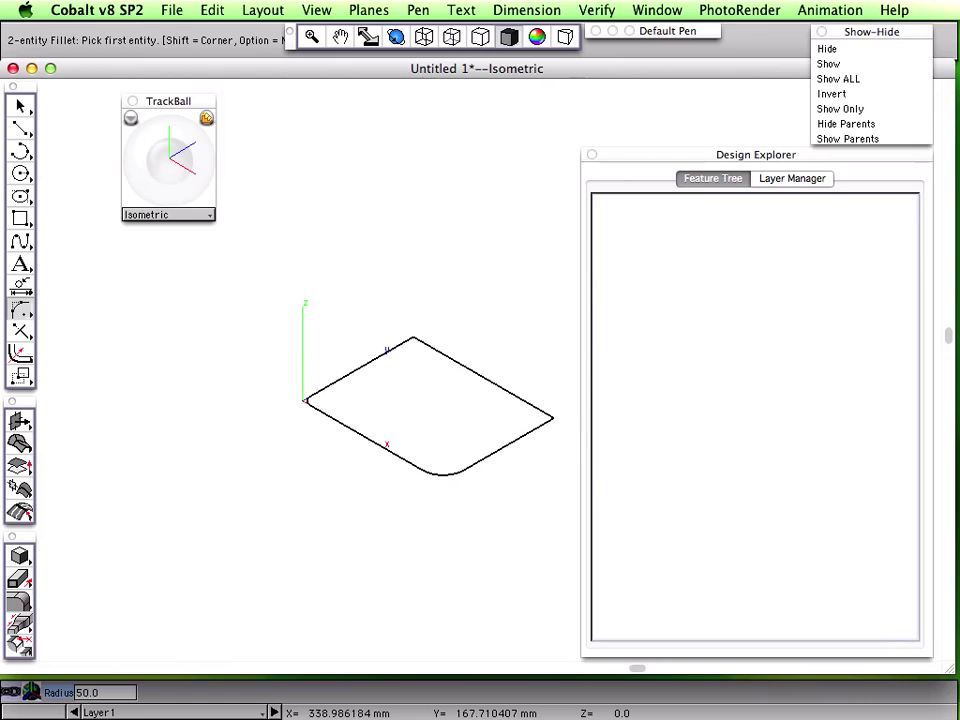
Fillet the remaining right and top corners with the same 50 radius.
left_click(519, 437)
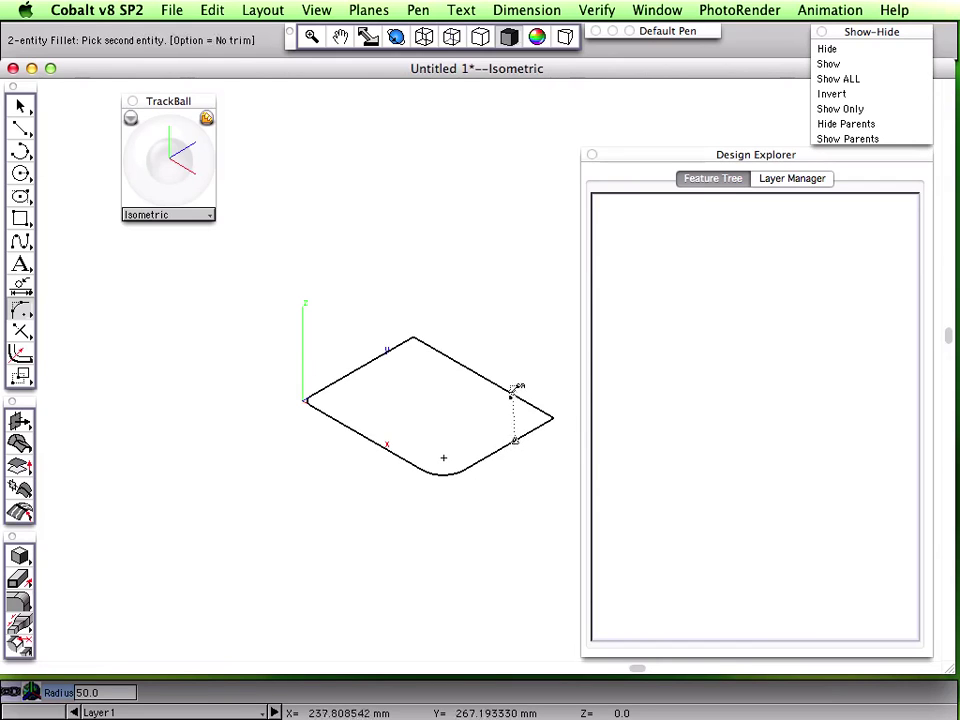
left_click(516, 392)
left_click(464, 367)
left_click(388, 352)
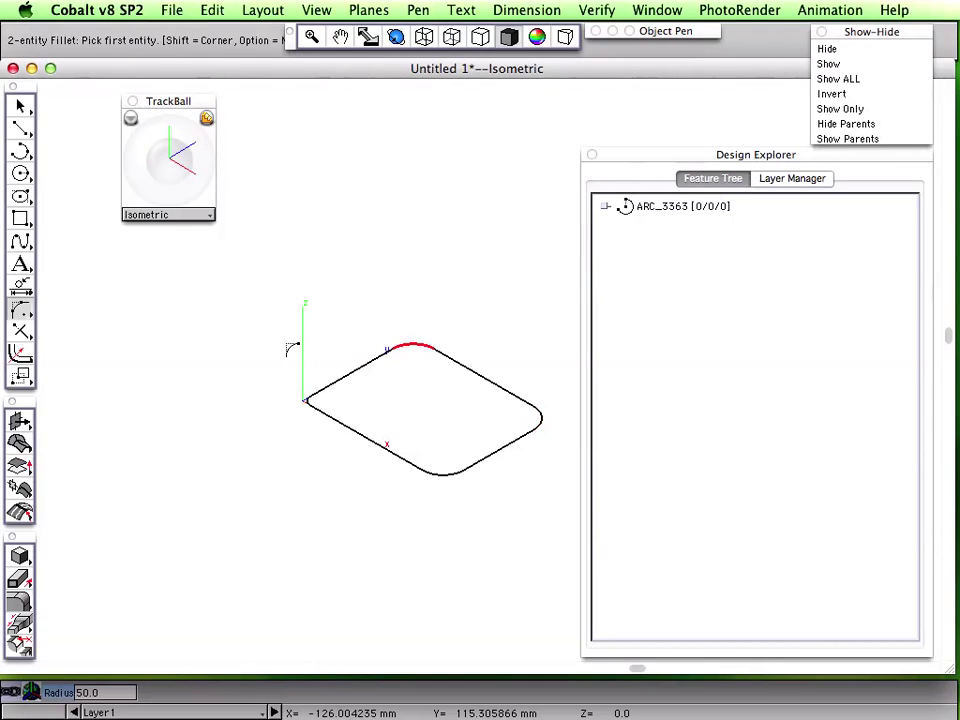
key("Escape")
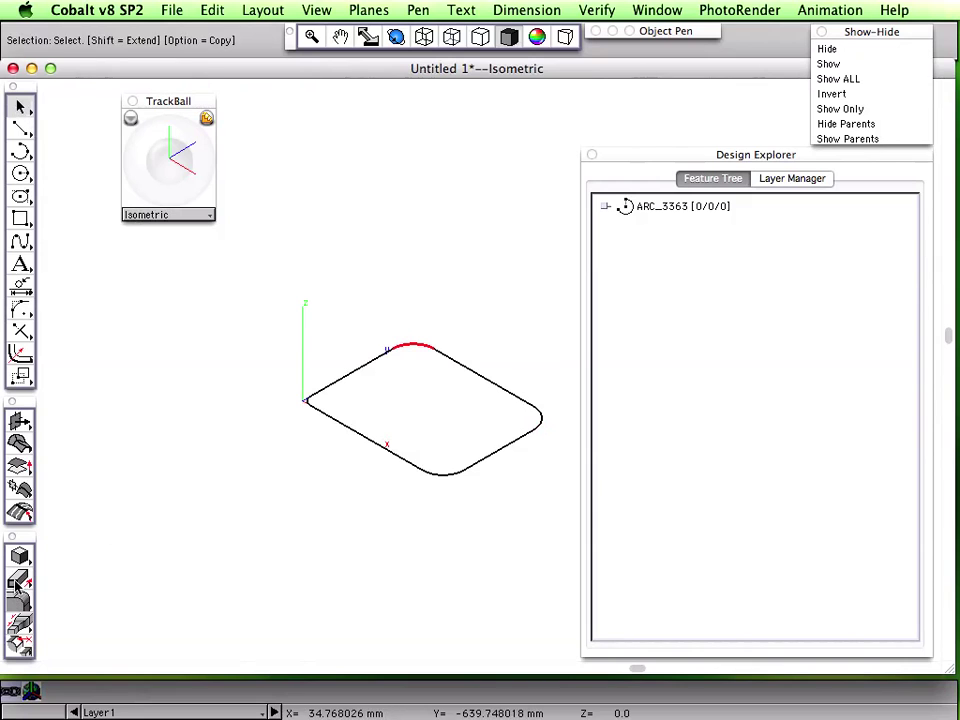
left_click(17, 436)
Extrude the rounded profile into a solid block, Part_3396, about 140 mm tall.
left_click_drag(264, 296, 559, 540)
left_click(559, 540)
left_click(561, 472)
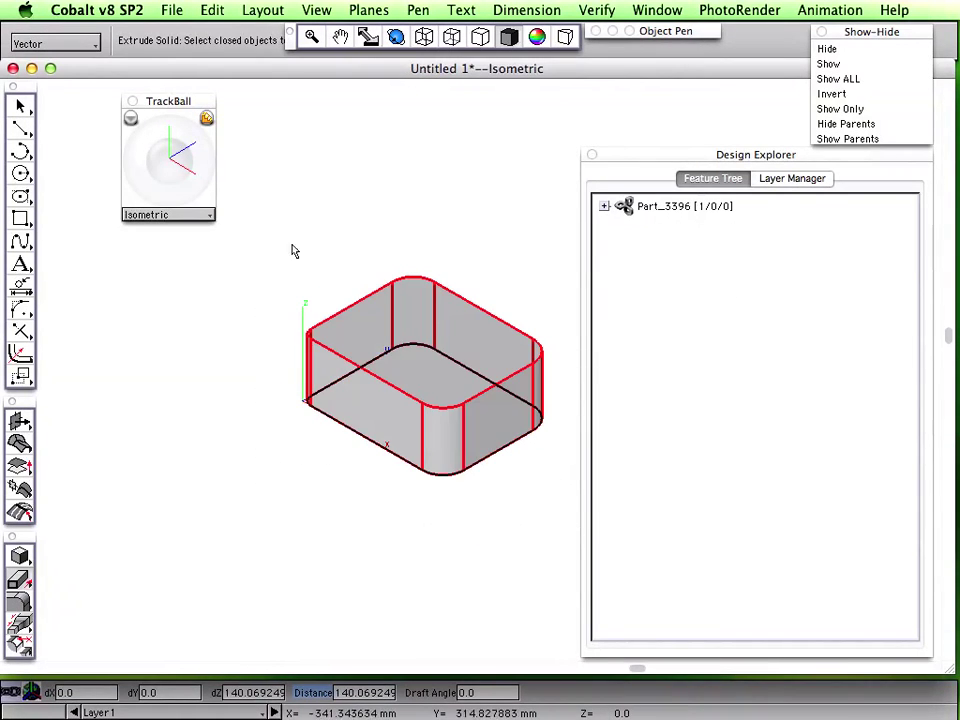
Colour the solid green and make it transparent.
left_click(688, 36)
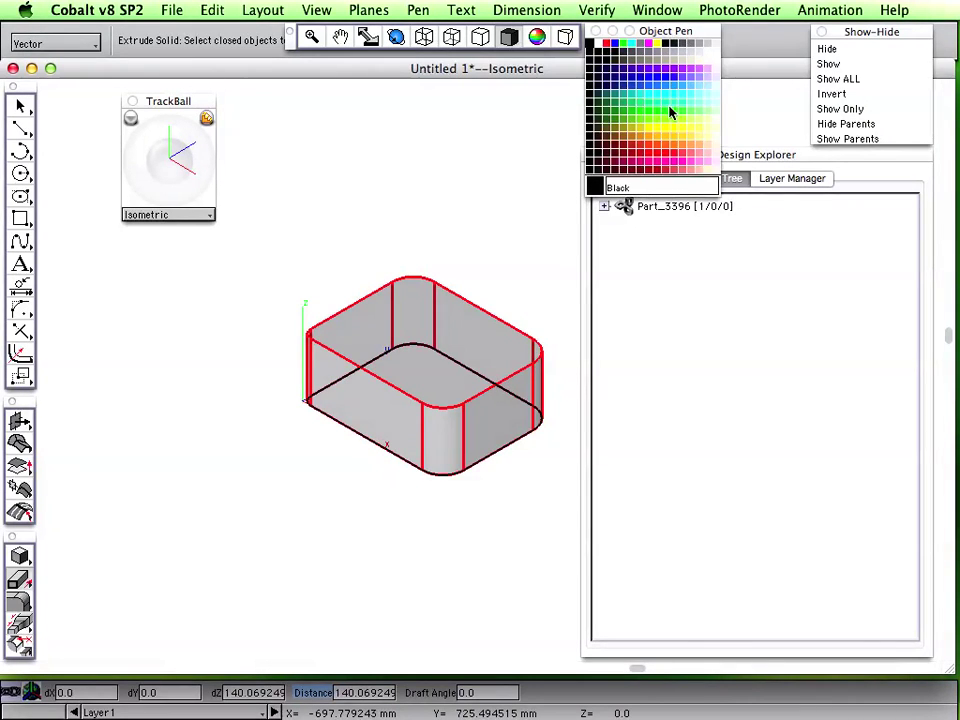
left_click(670, 113)
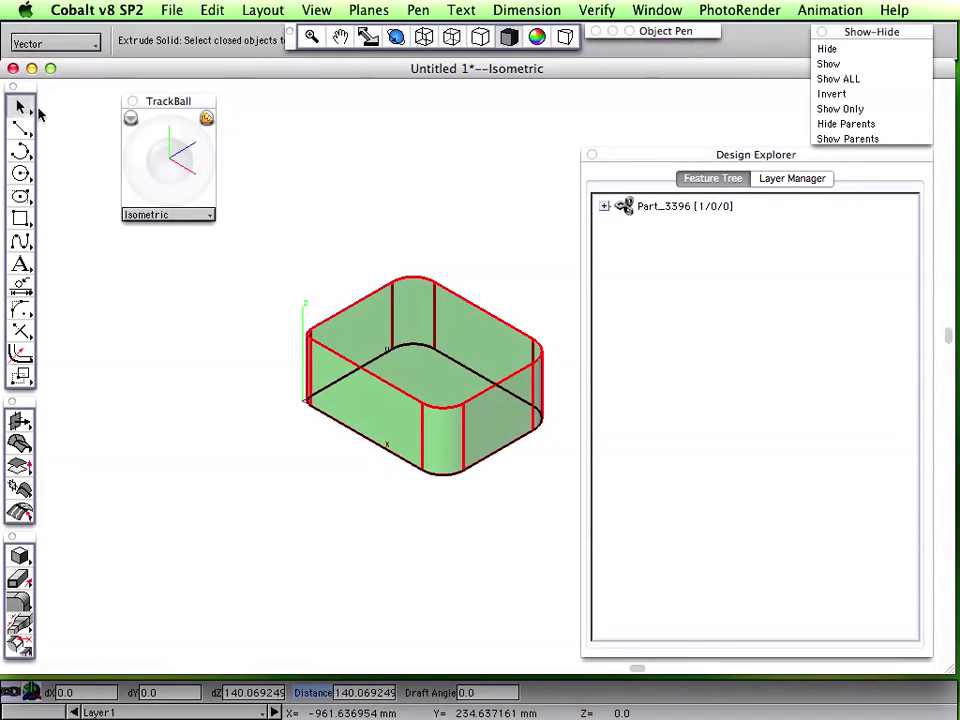
left_click(21, 107)
right_click(437, 306)
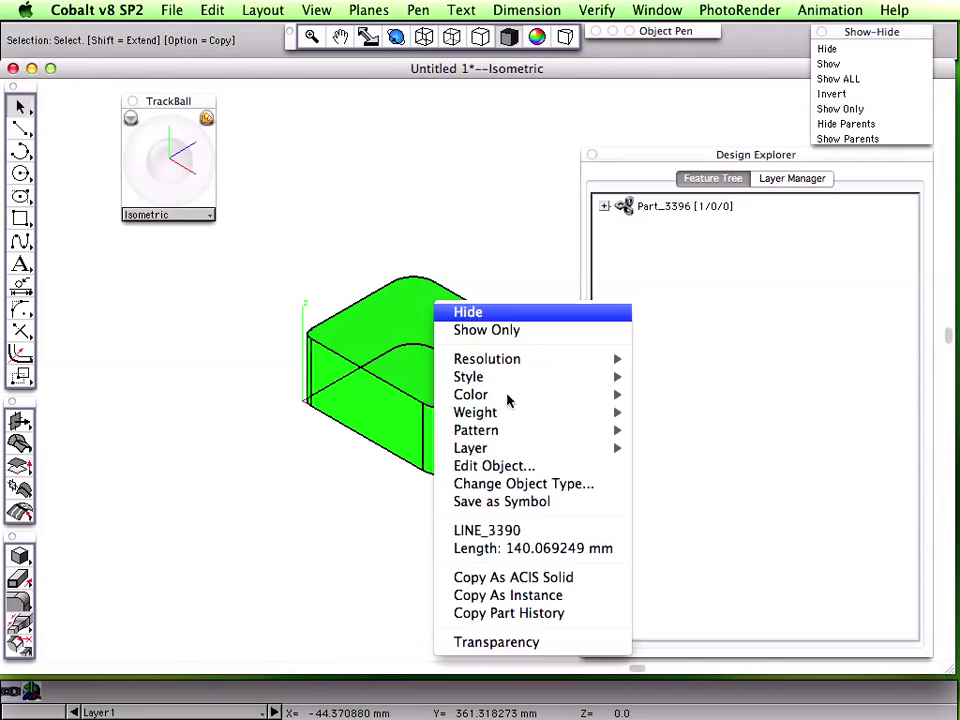
left_click(539, 644)
left_click(508, 236)
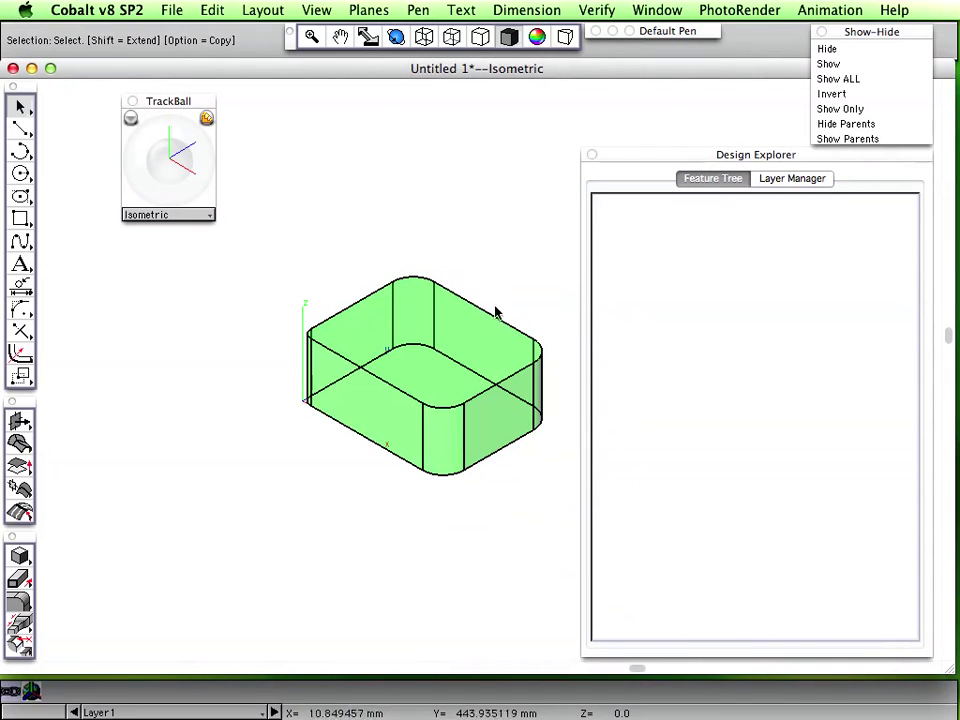
left_click(486, 343)
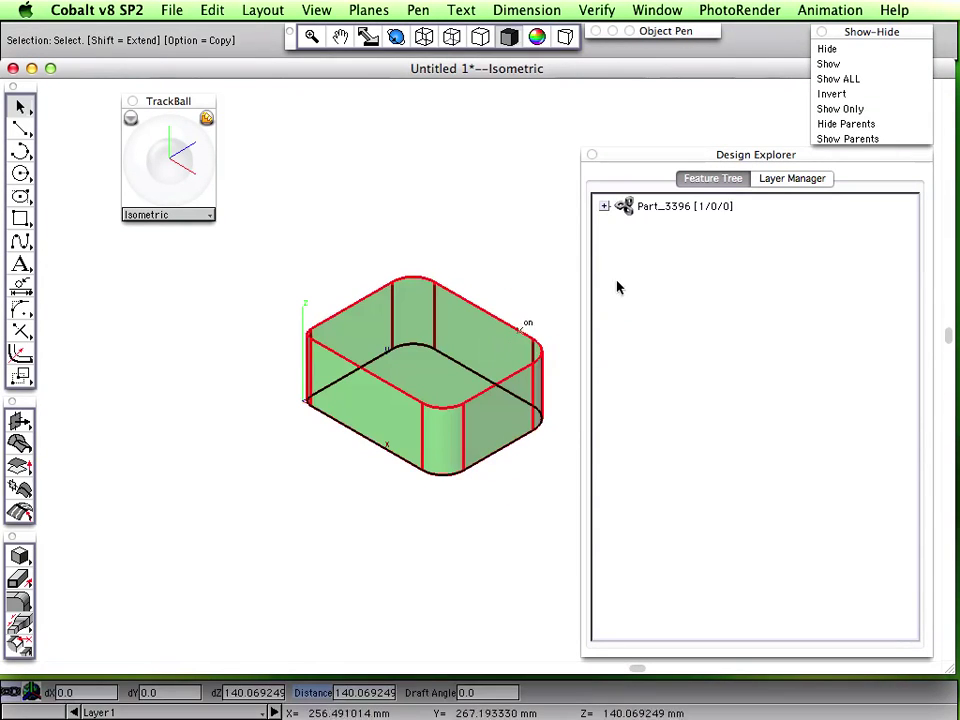
Expand Part_3396 in the feature tree down to the curves of Profile Surface_3368.
left_click(790, 184)
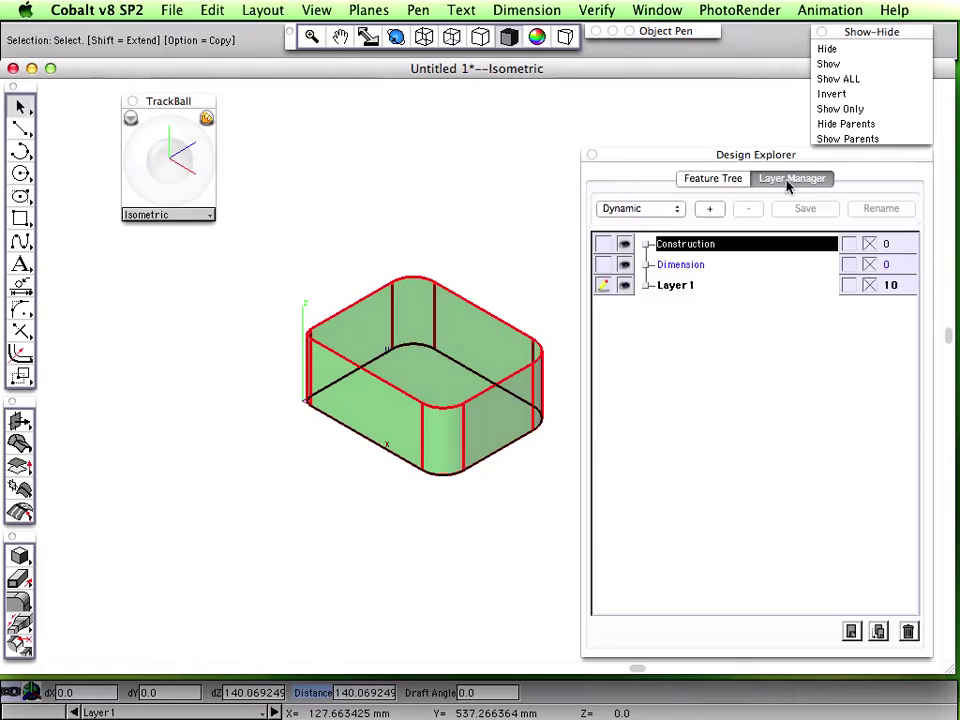
left_click(730, 182)
left_click(604, 207)
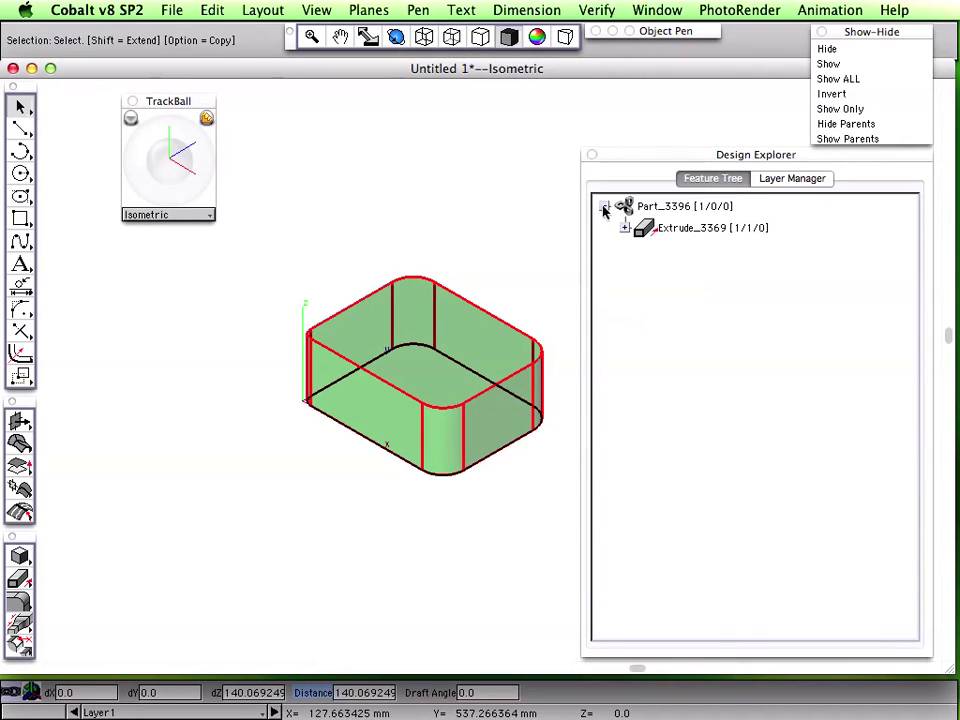
left_click(624, 229)
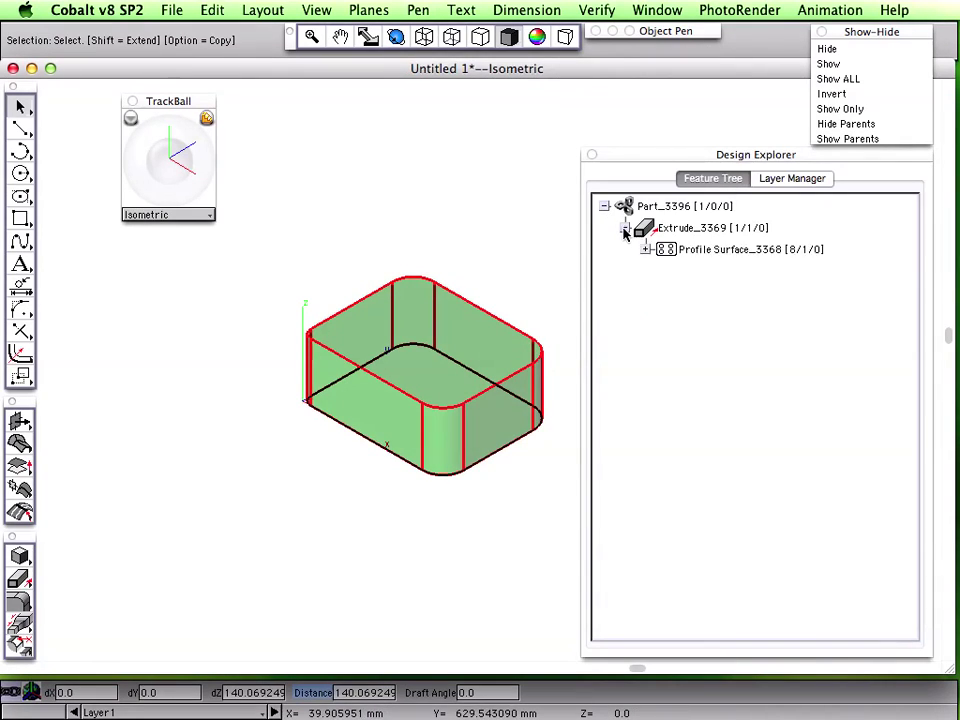
left_click(707, 251)
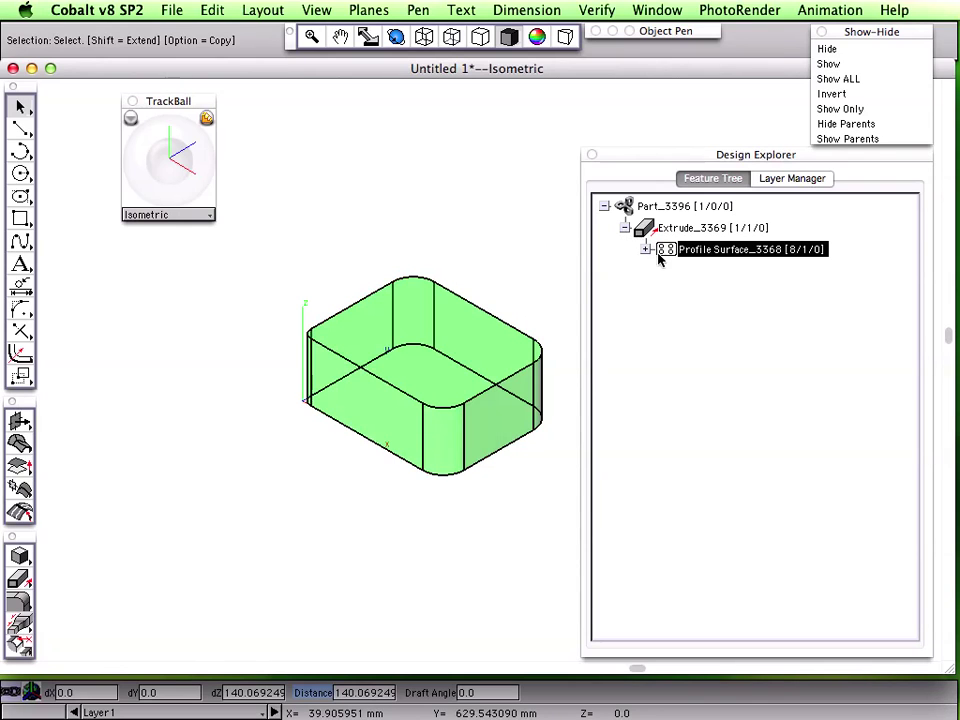
left_click(646, 250)
Highlight each profile arc and line, settle on ARC_3353, then clear the selection.
left_click(712, 272)
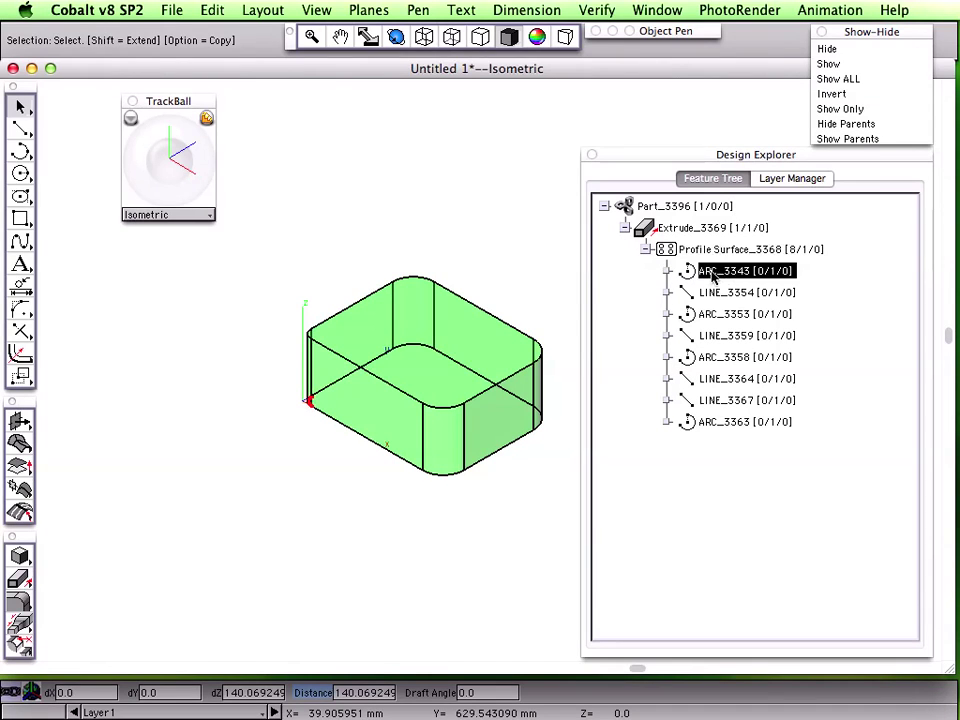
left_click(714, 293)
left_click(712, 315)
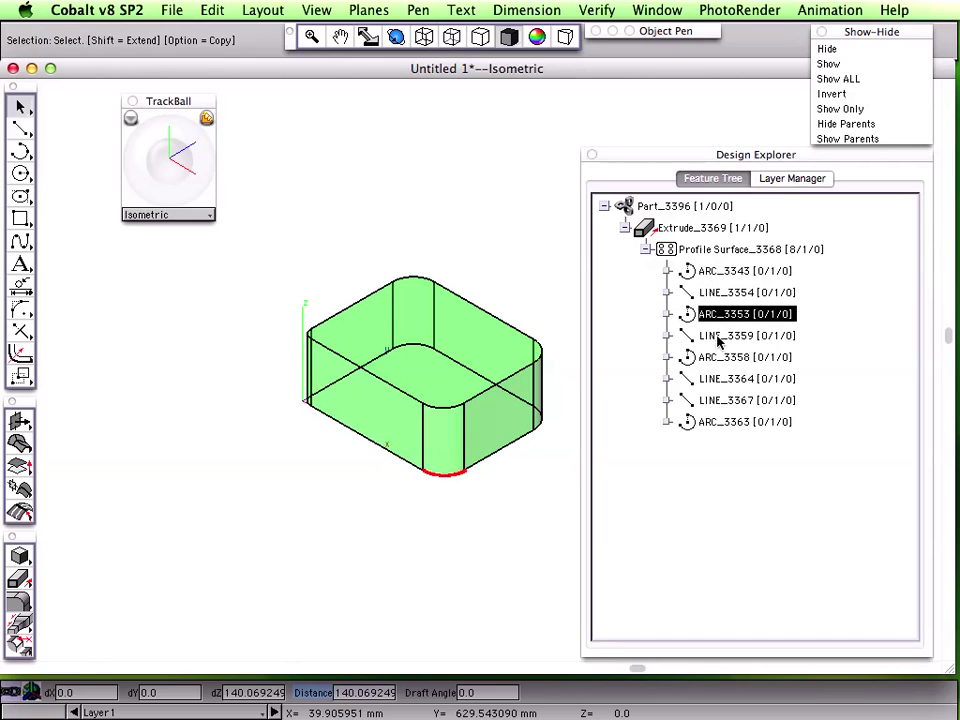
left_click(717, 337)
left_click(722, 358)
left_click(725, 379)
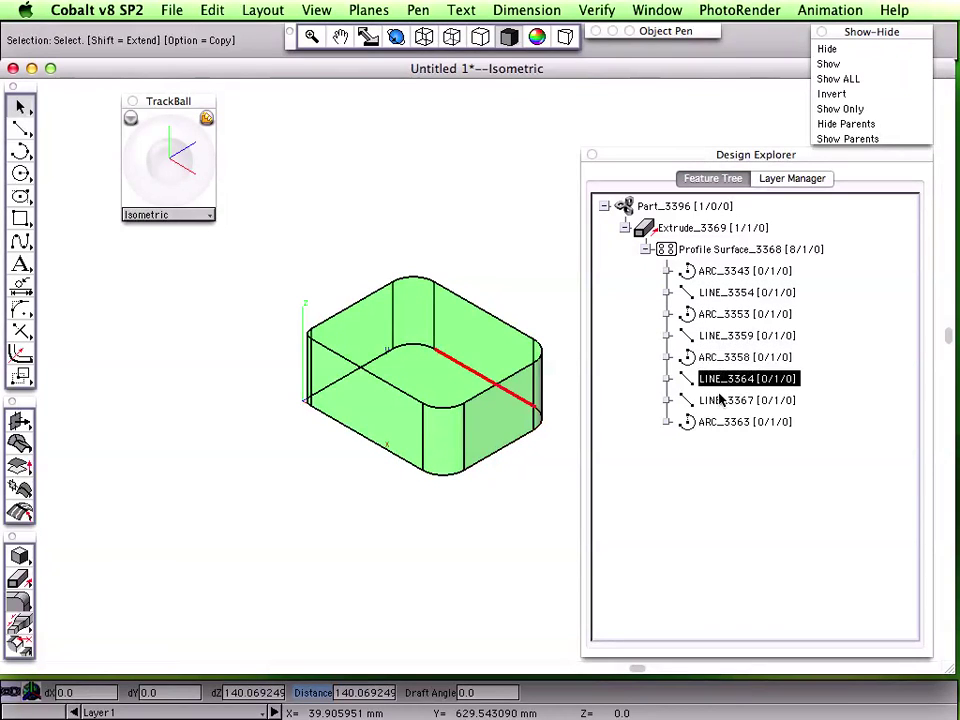
left_click(720, 400)
left_click(714, 424)
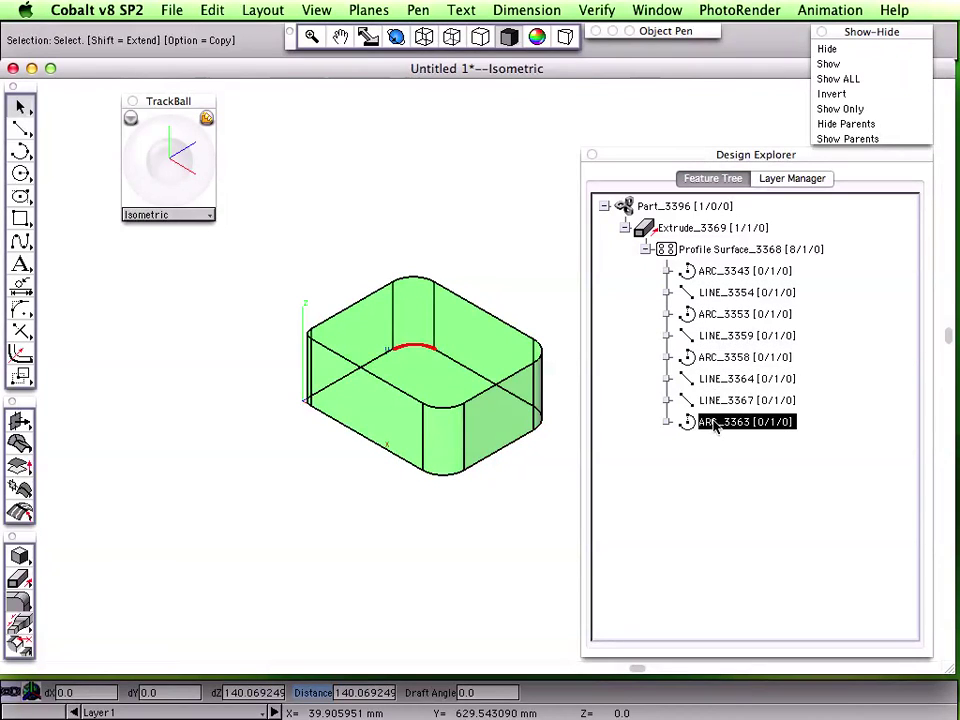
left_click(713, 315)
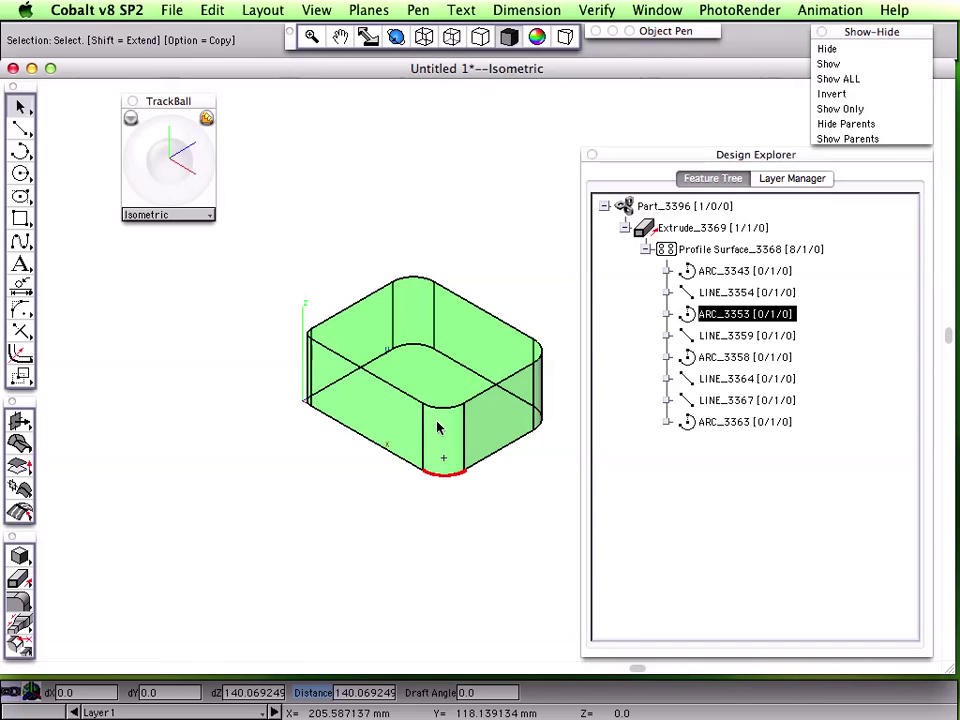
left_click(480, 330)
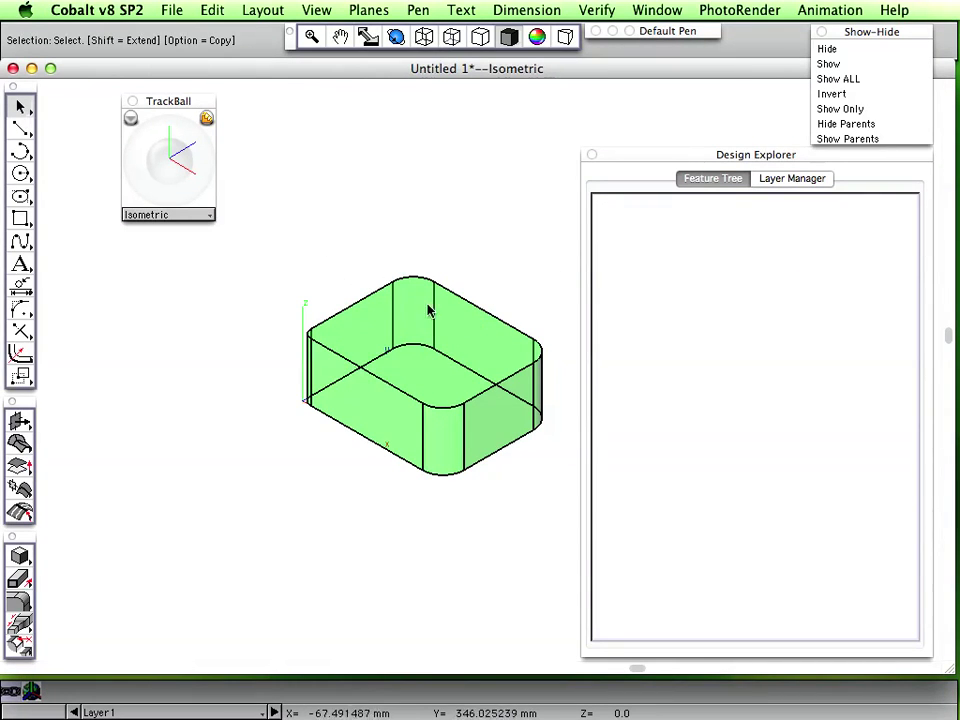
left_click(448, 323)
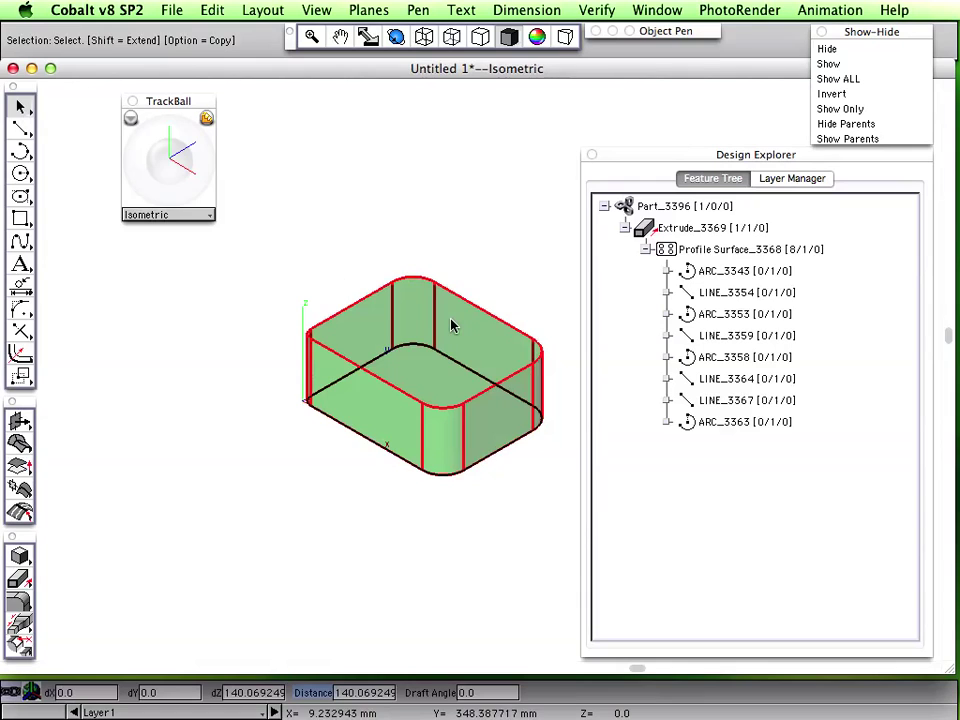
Hide the block and fillet the profile's front corner with a 100 mm arc, ARC_3397.
left_click(842, 48)
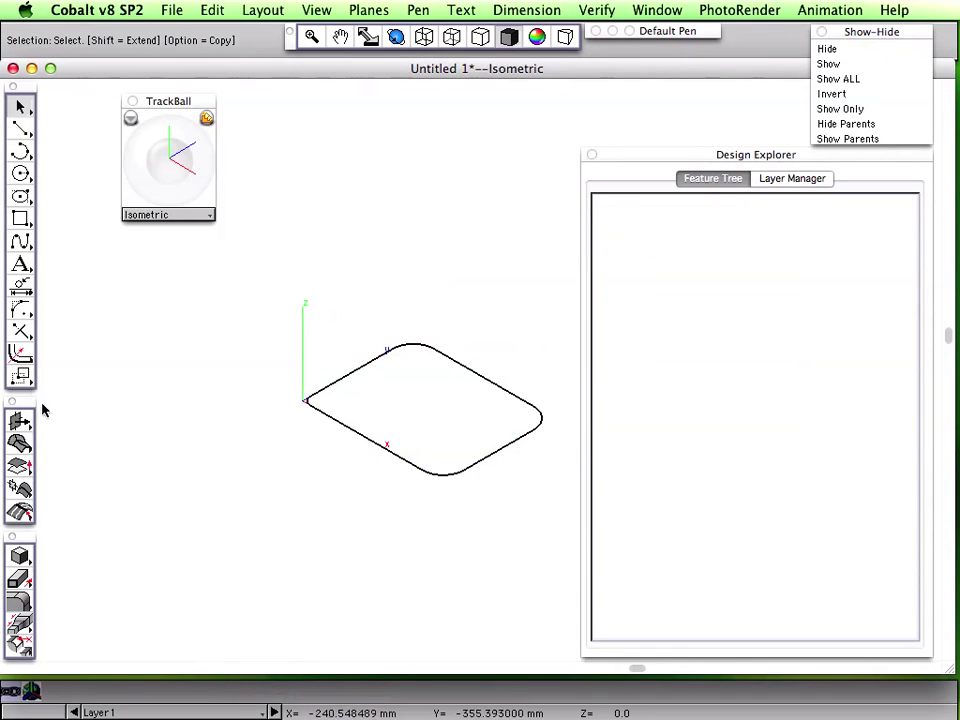
left_click(21, 314)
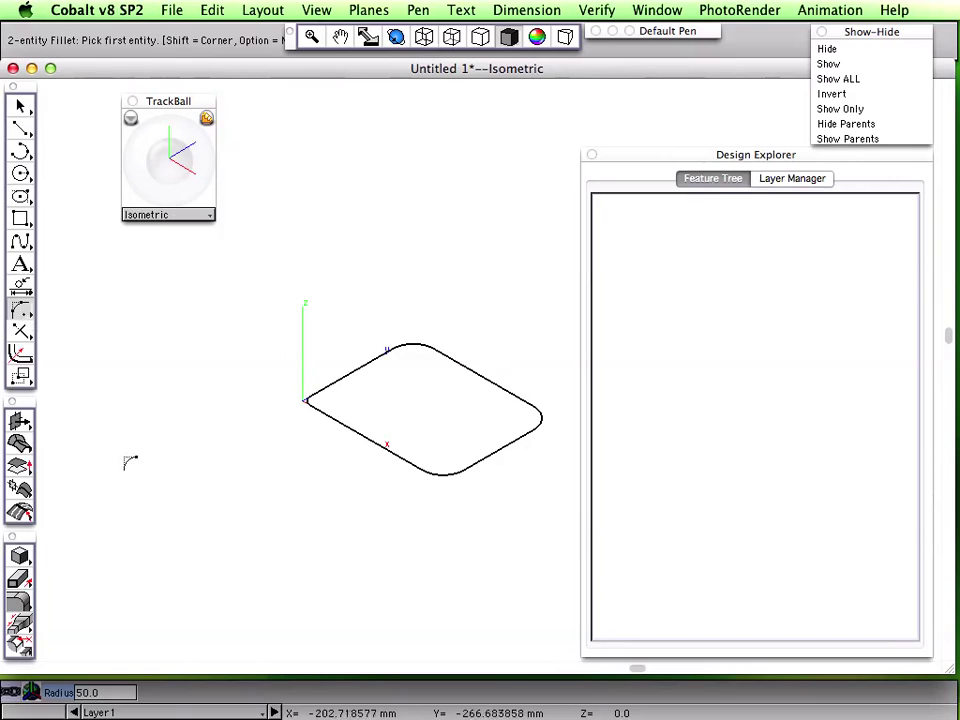
left_click(115, 697)
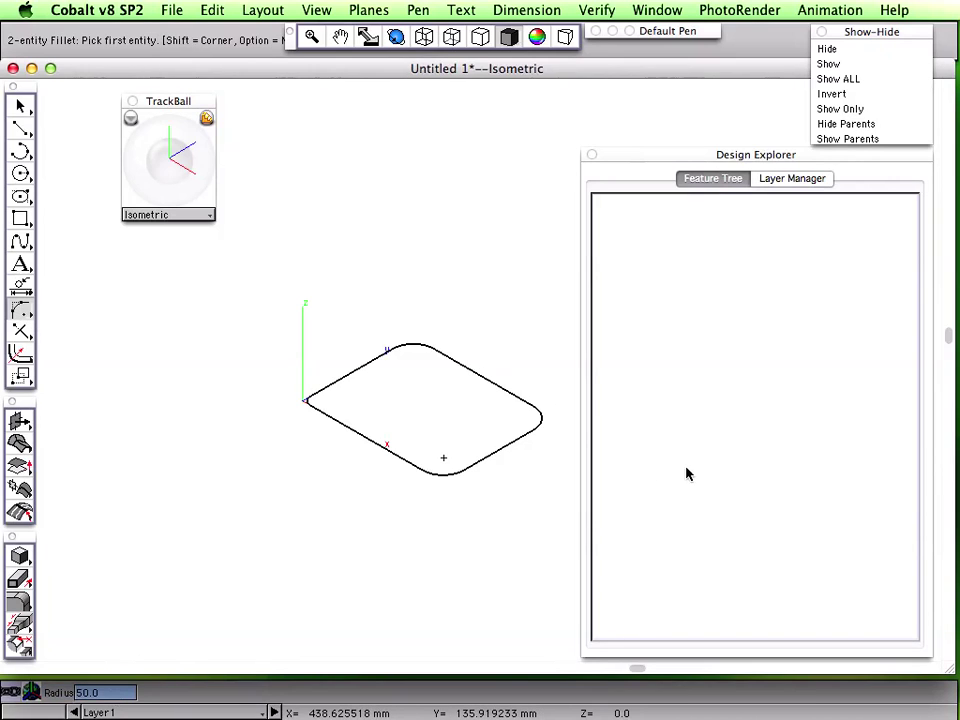
type("10")
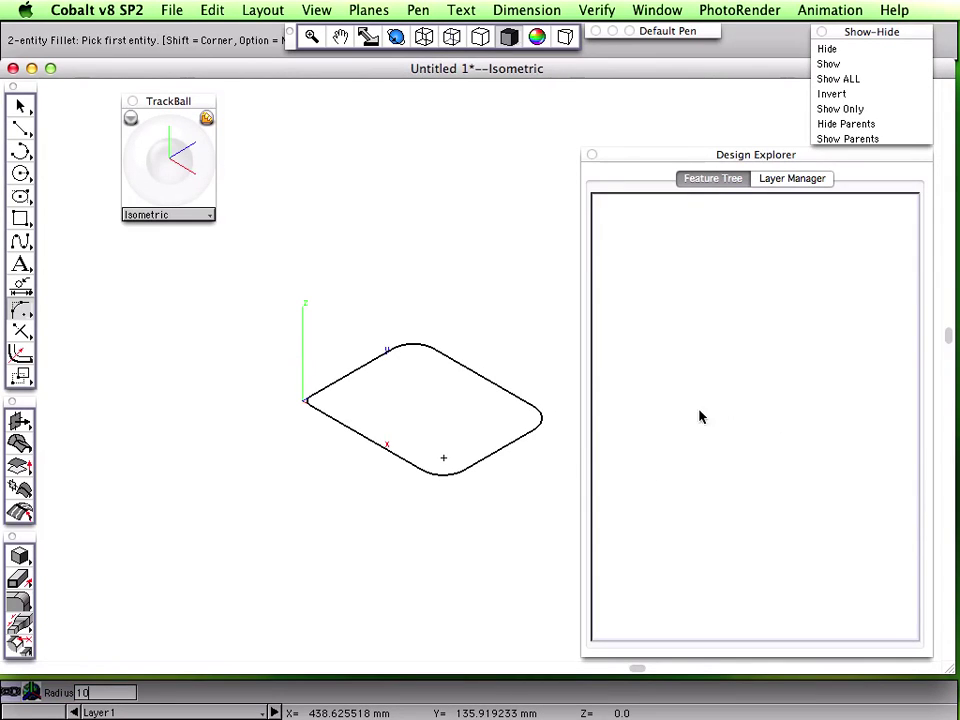
left_click(386, 447)
left_click(502, 445)
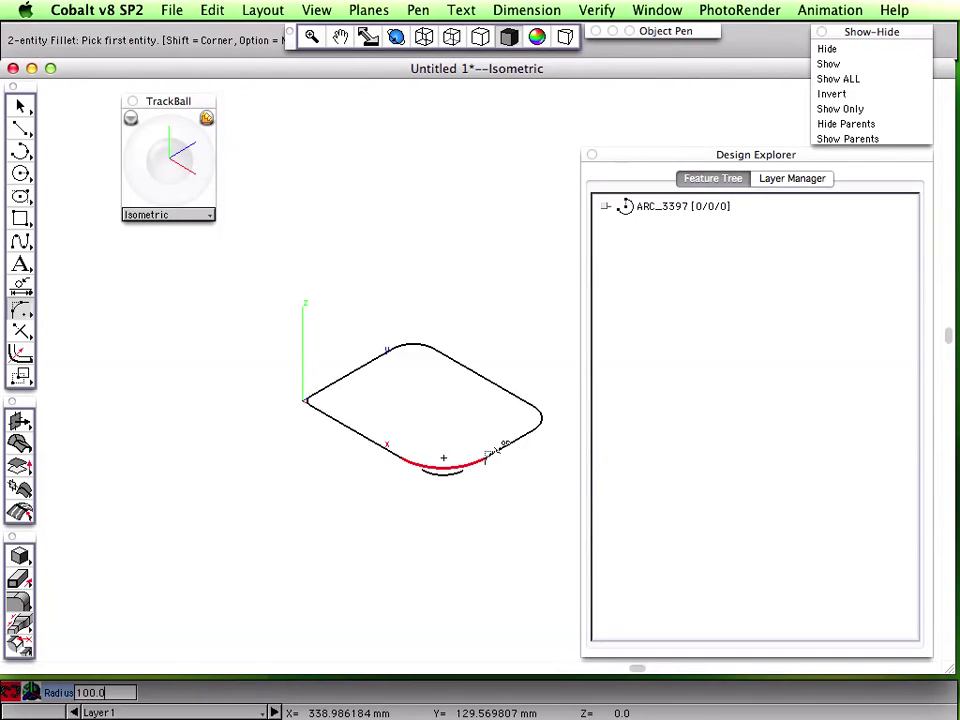
key("Escape")
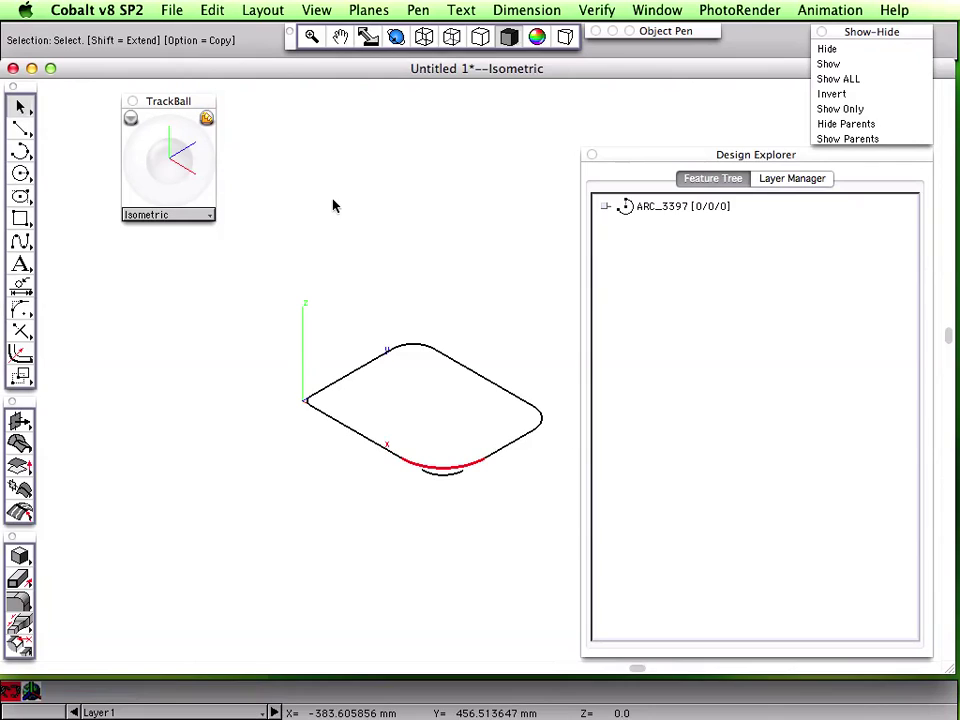
left_click(332, 204)
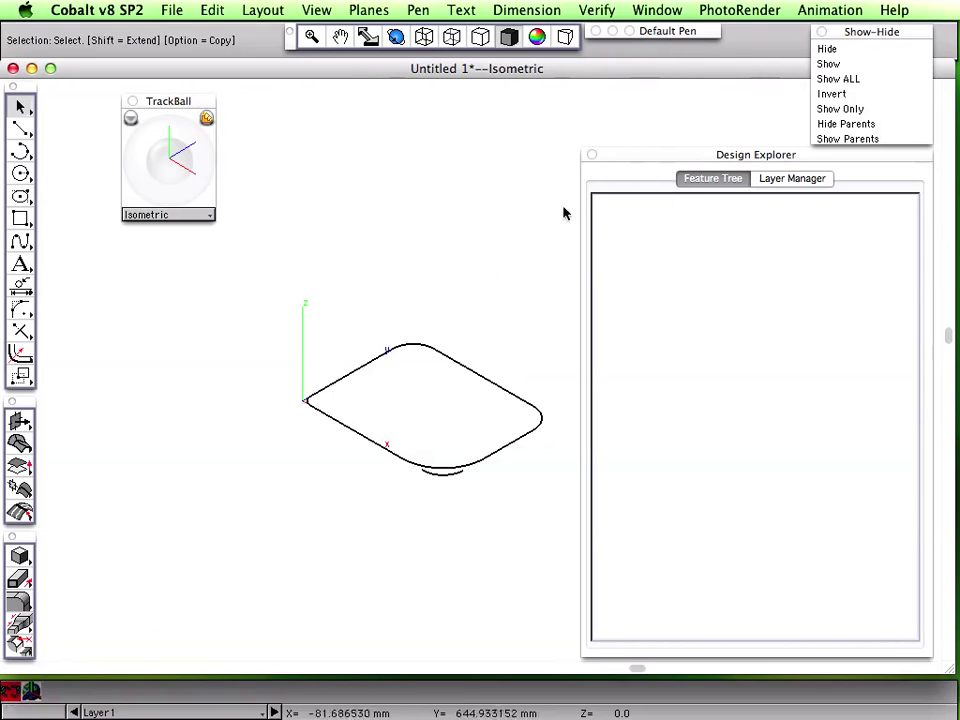
Show the block again and replace profile curve ARC_3353 with the new arc ARC_3397.
left_click(838, 66)
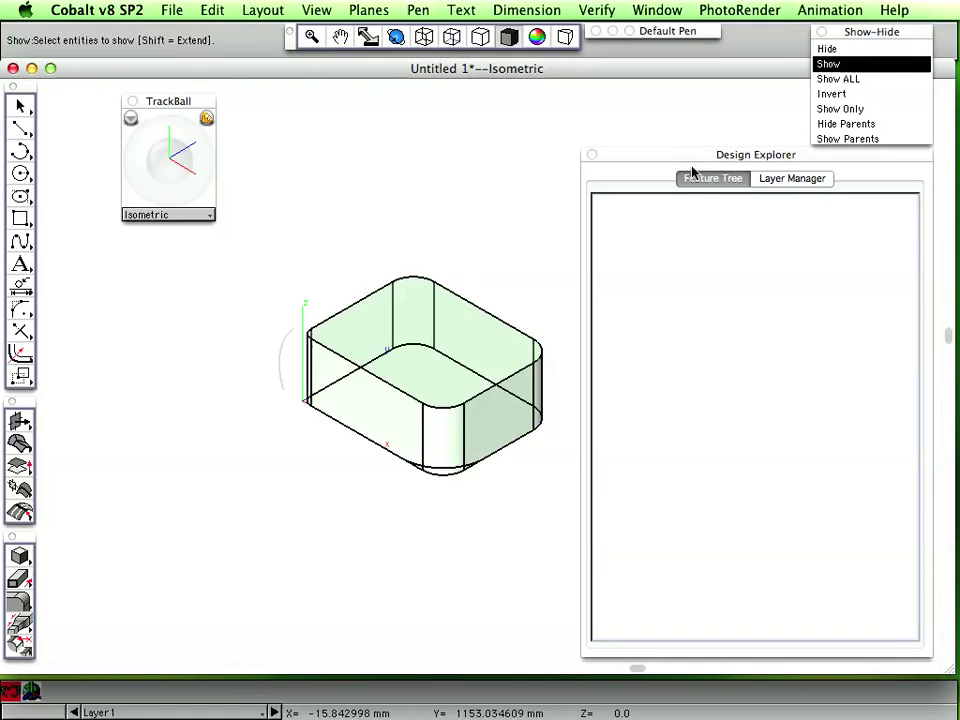
left_click(477, 335)
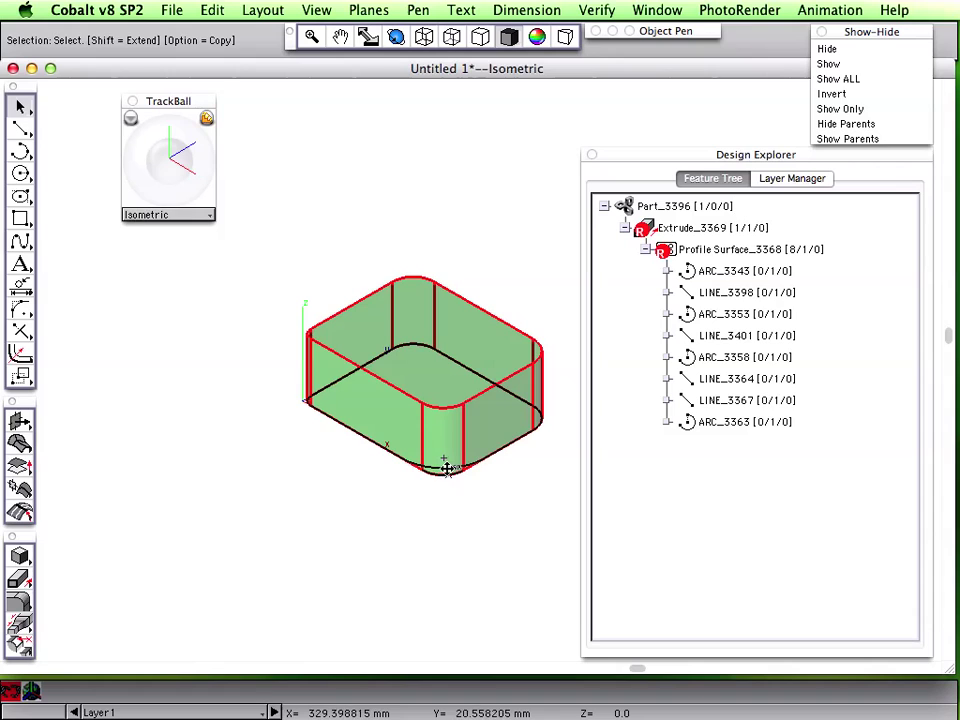
left_click(714, 316)
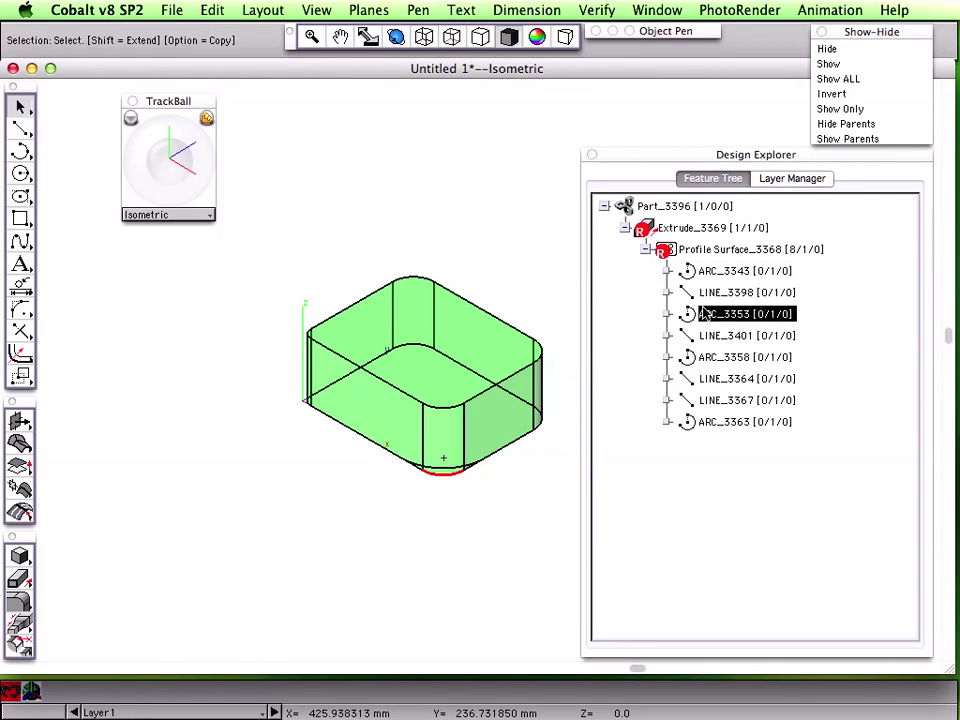
right_click(706, 316)
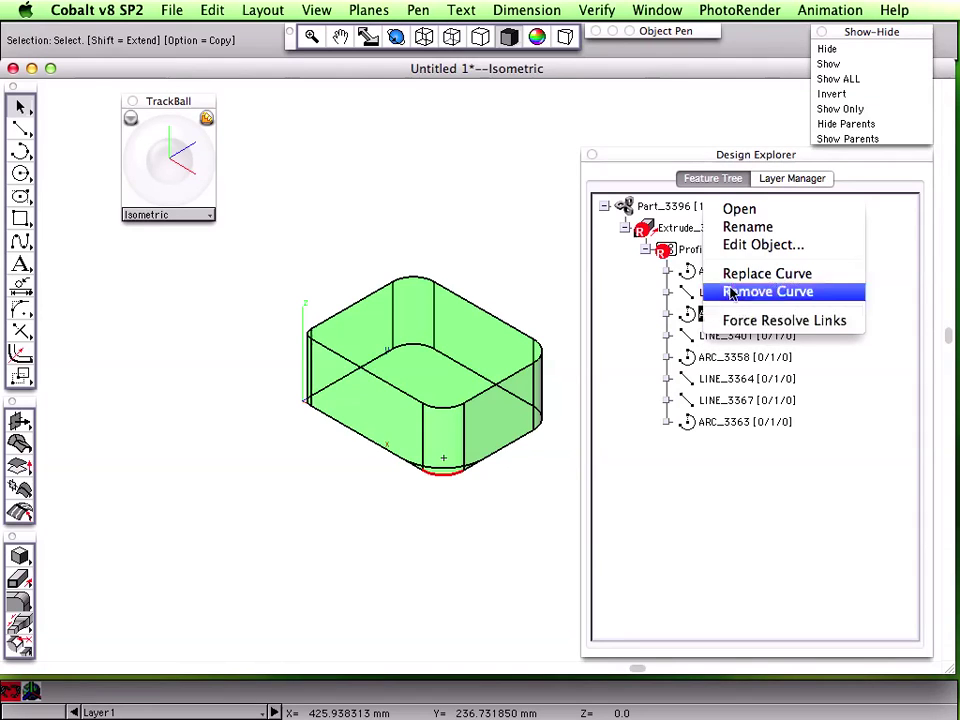
left_click(745, 272)
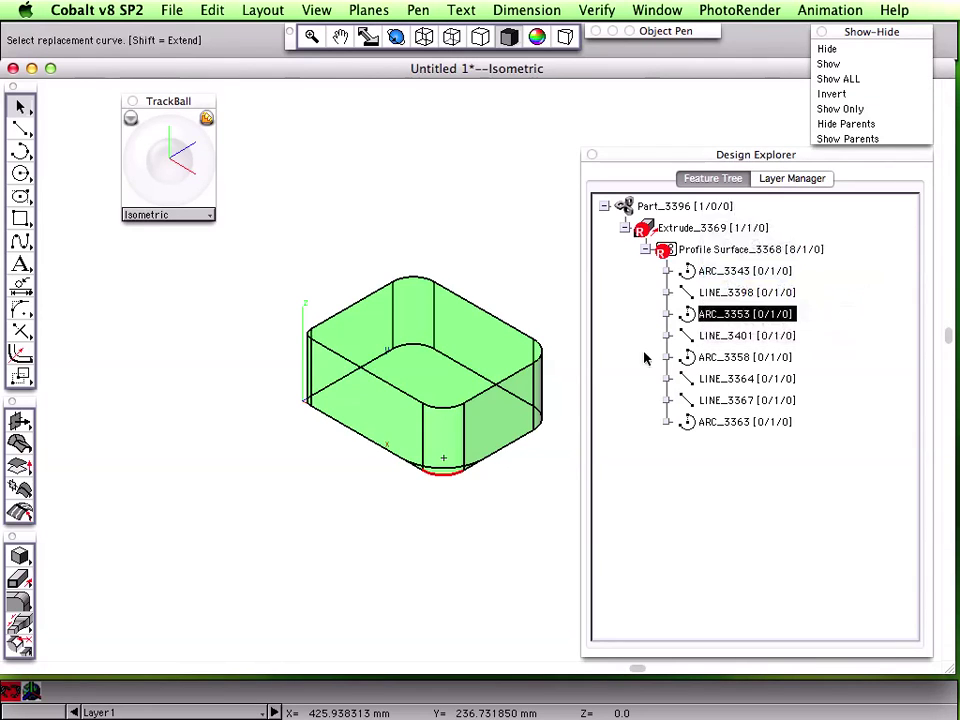
left_click(446, 462)
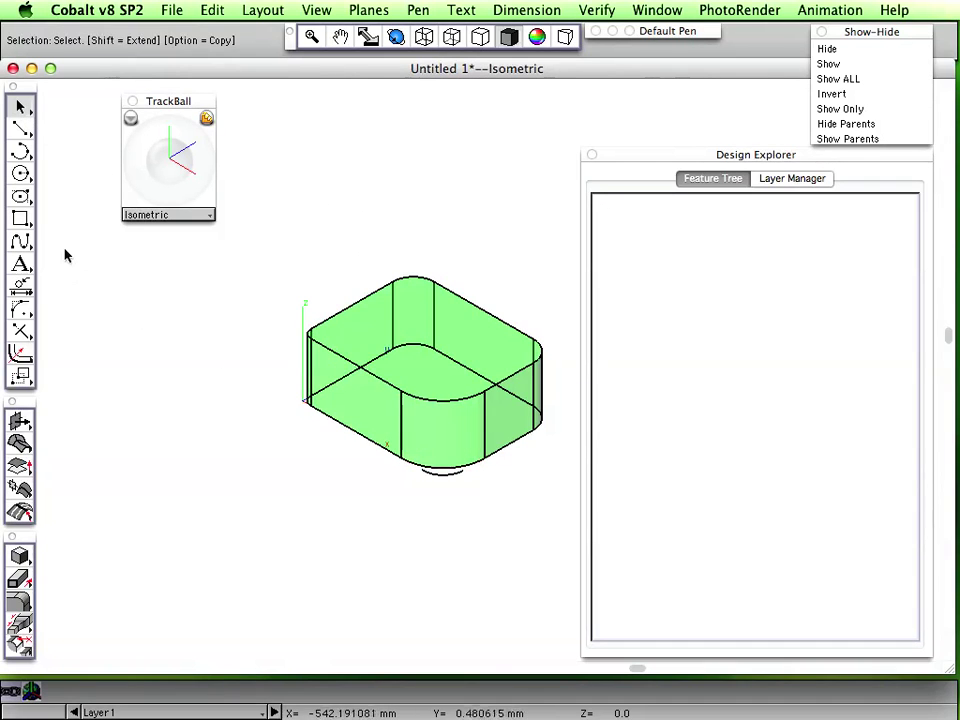
Draw a 100 mm circle at the front and two about 45 mm circles on the side and back.
left_click(22, 175)
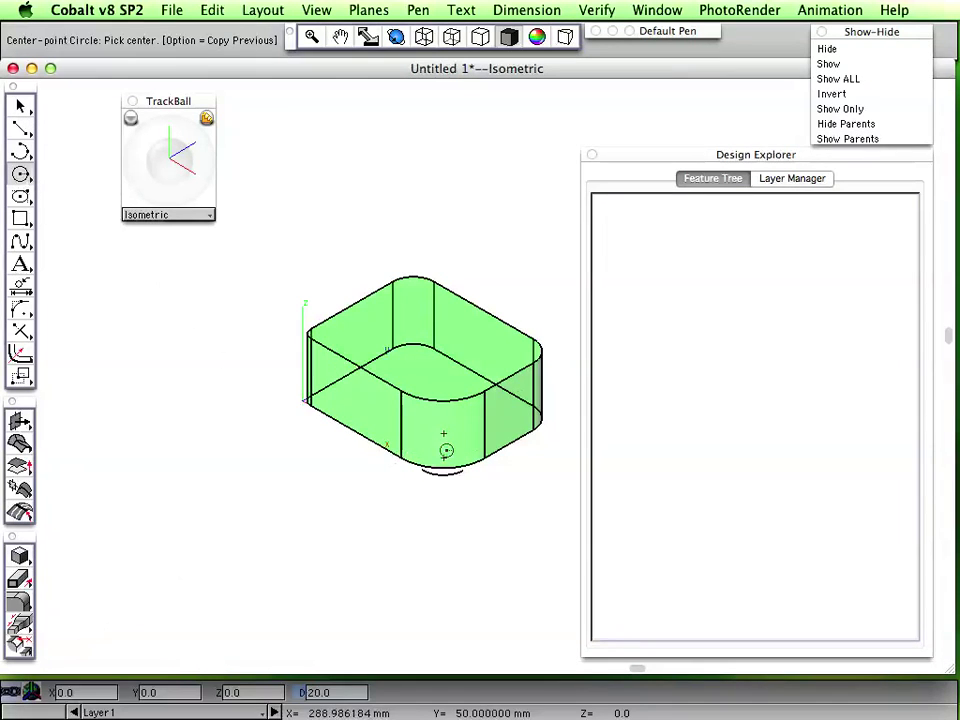
left_click(448, 446)
left_click(518, 435)
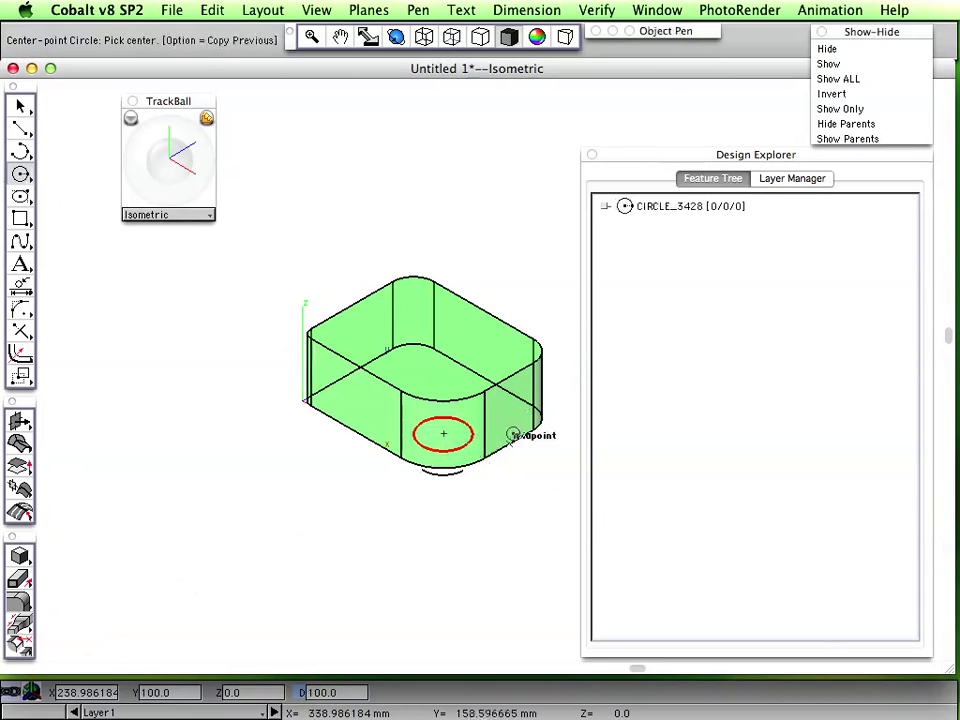
left_click(502, 432)
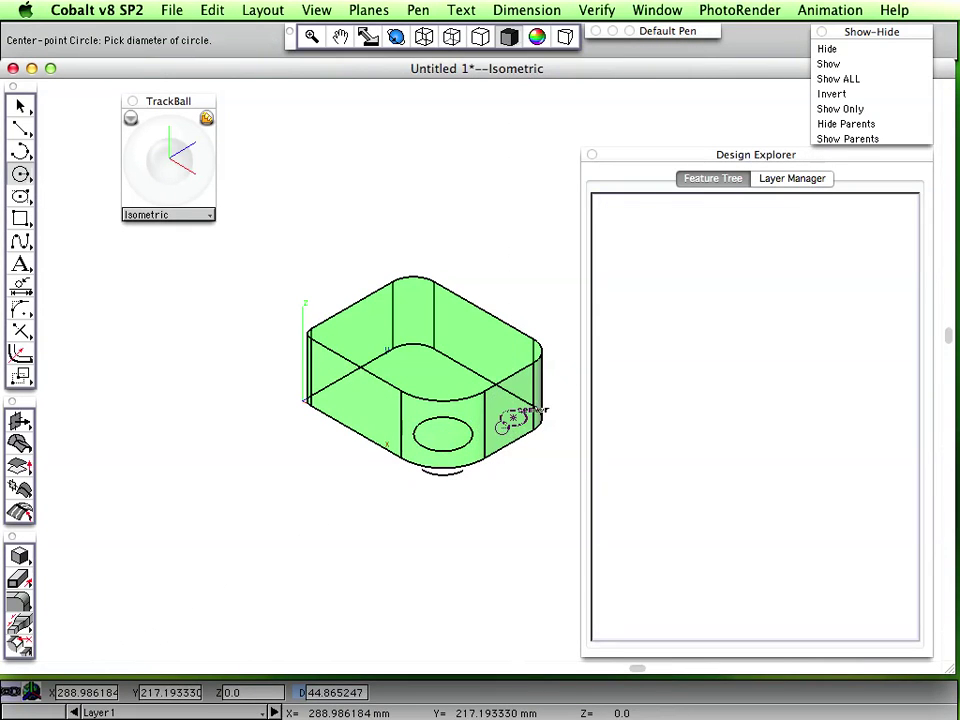
left_click(503, 420)
key("alt")
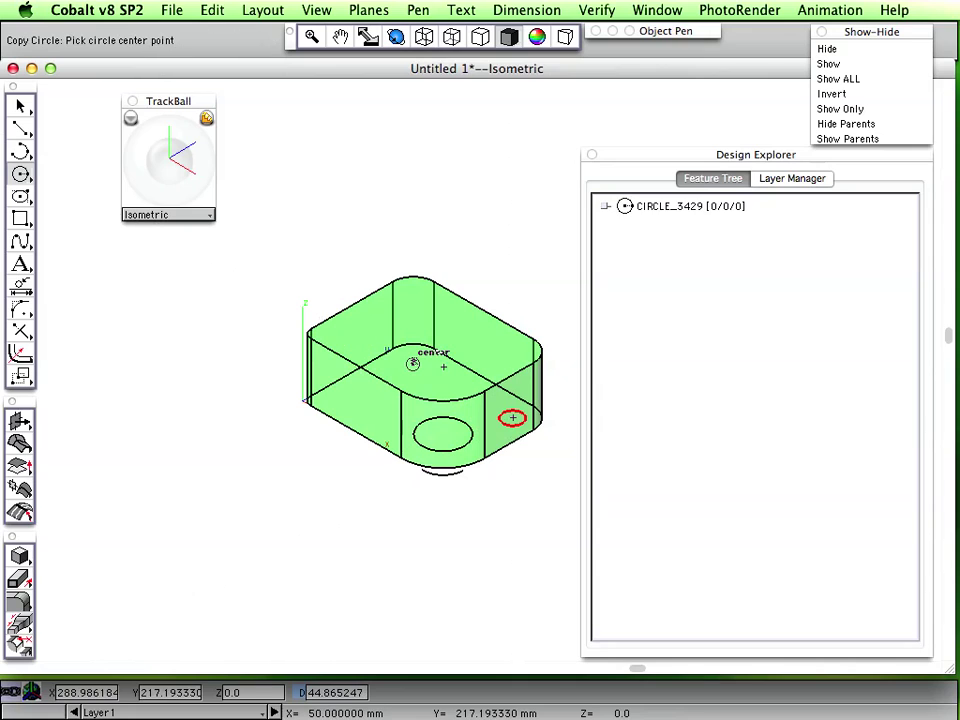
left_click(413, 360)
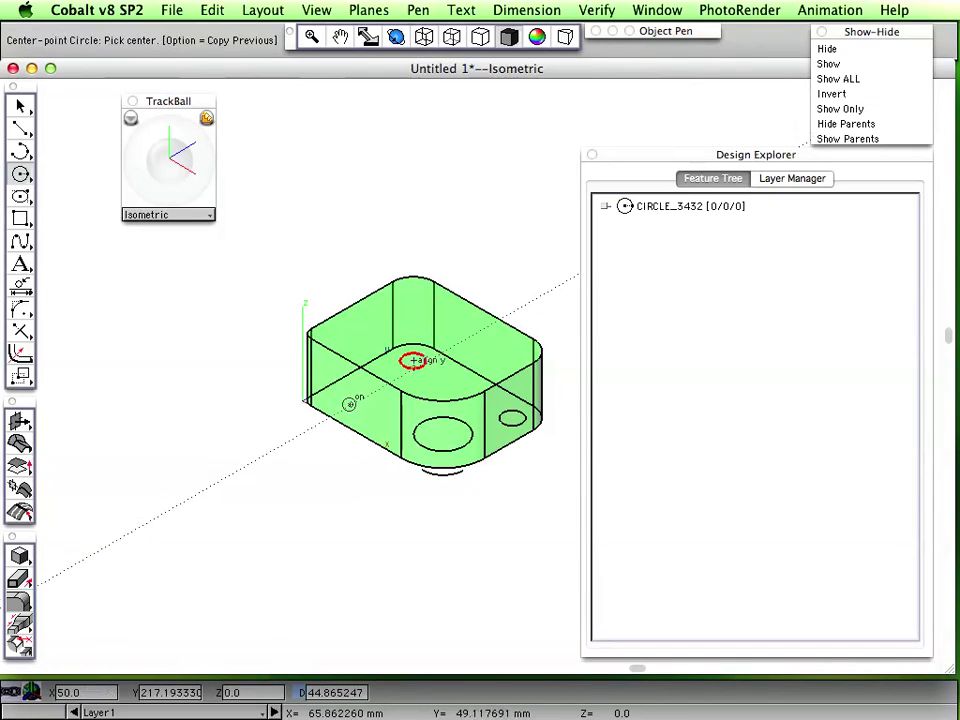
left_click(22, 107)
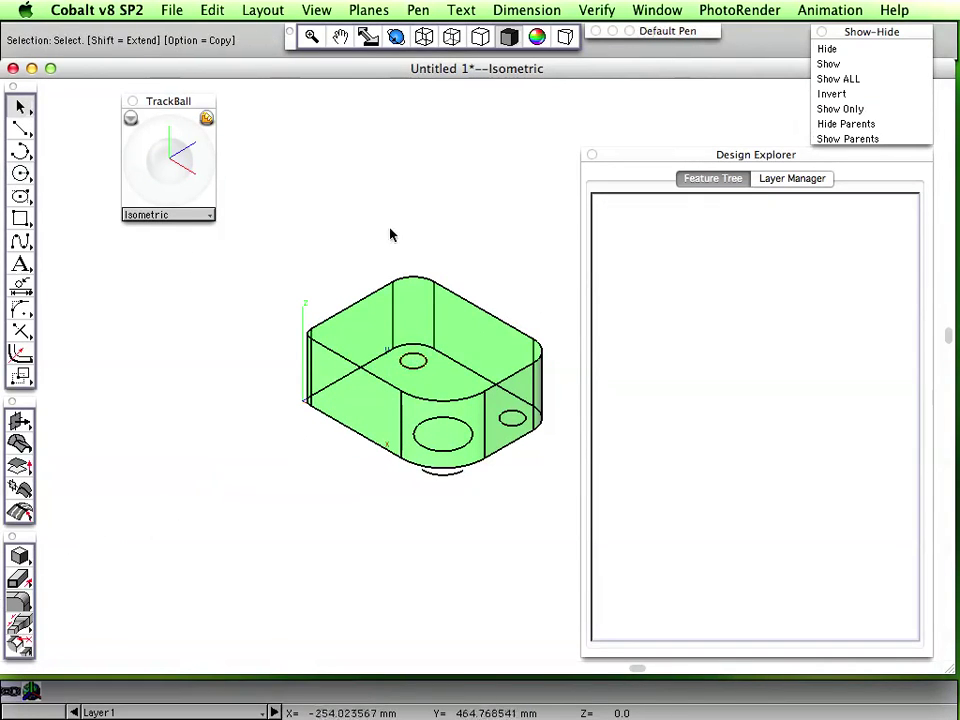
left_click(450, 336)
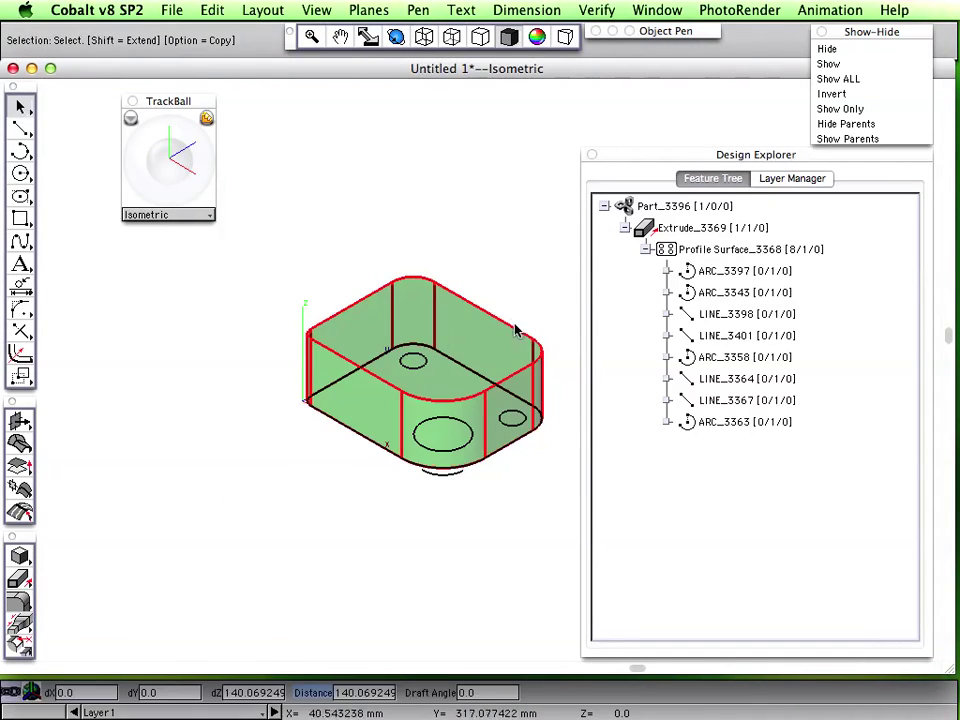
Add the large front, right-side and back circles to the Profile Surface with Add Curve.
right_click(711, 252)
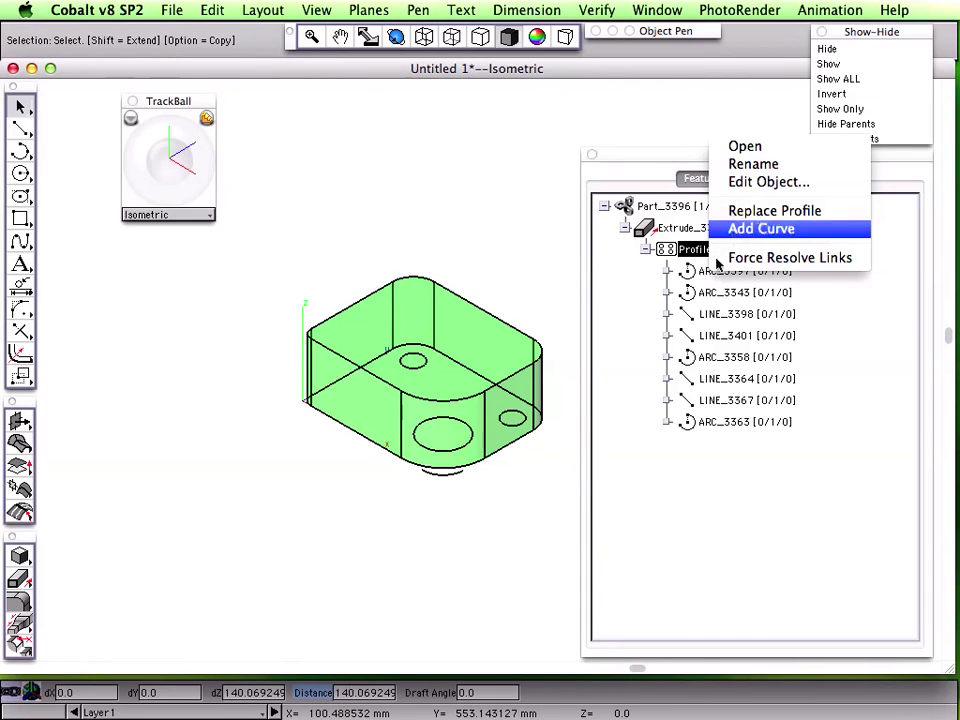
left_click(728, 229)
left_click(456, 451)
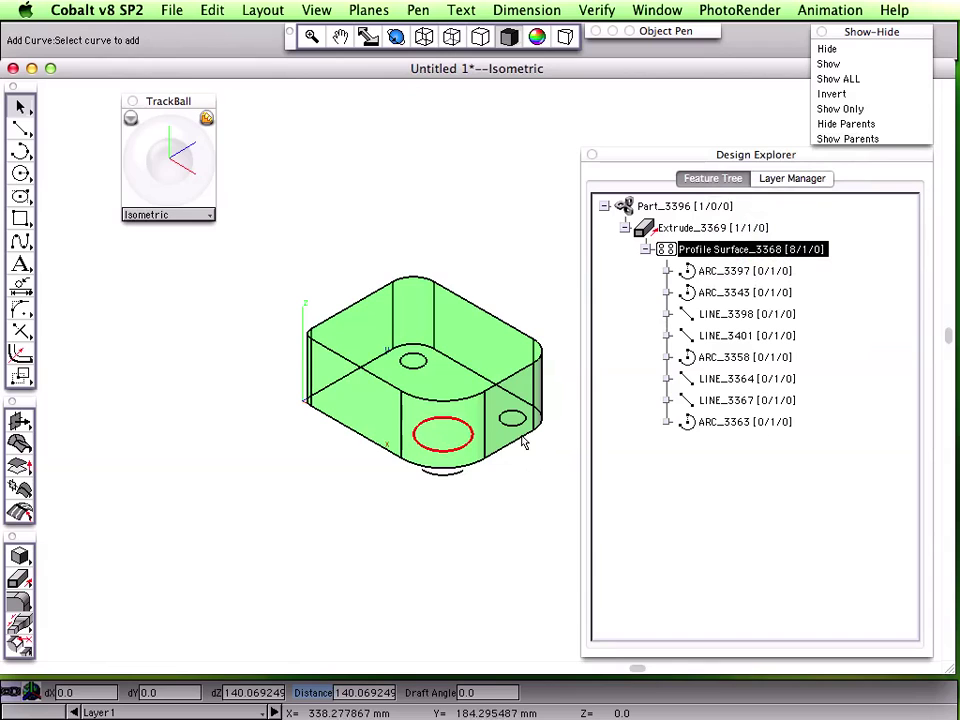
left_click(516, 425)
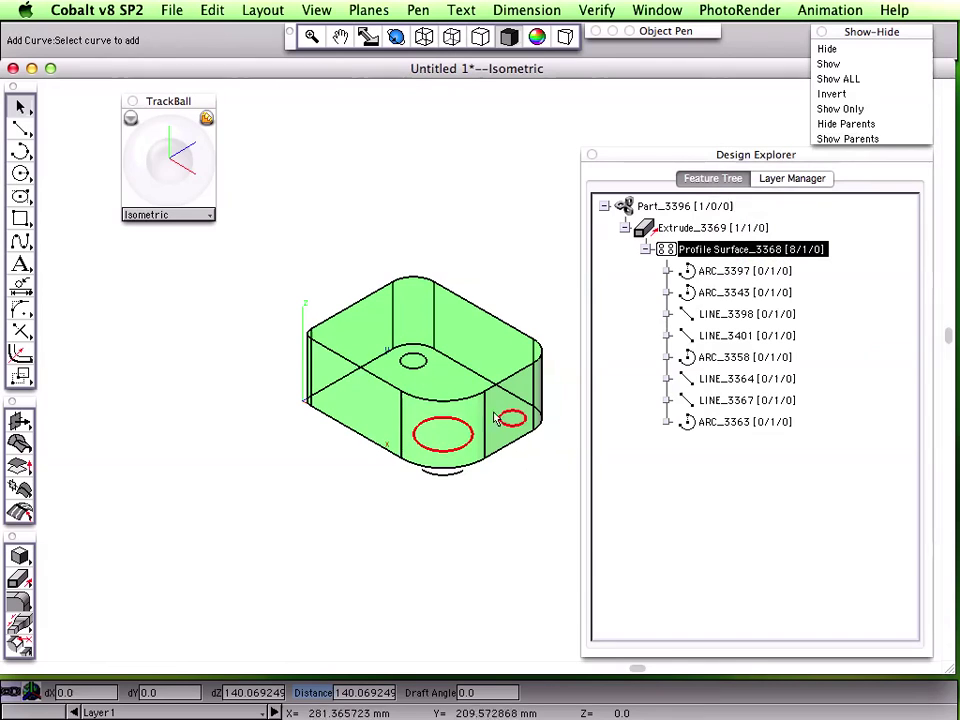
left_click(417, 373)
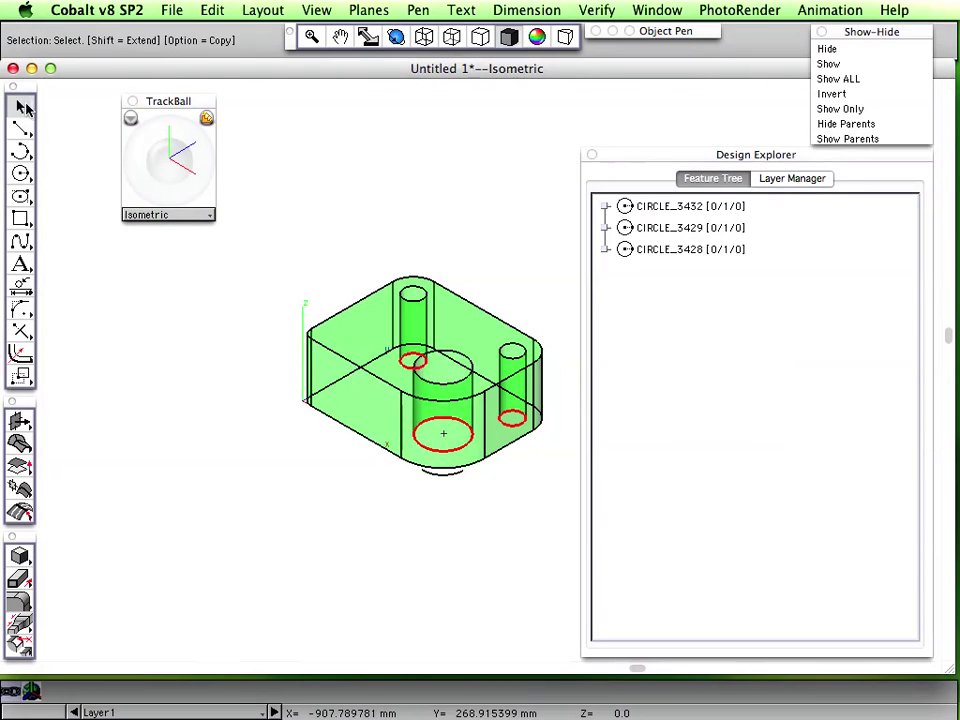
left_click(22, 104)
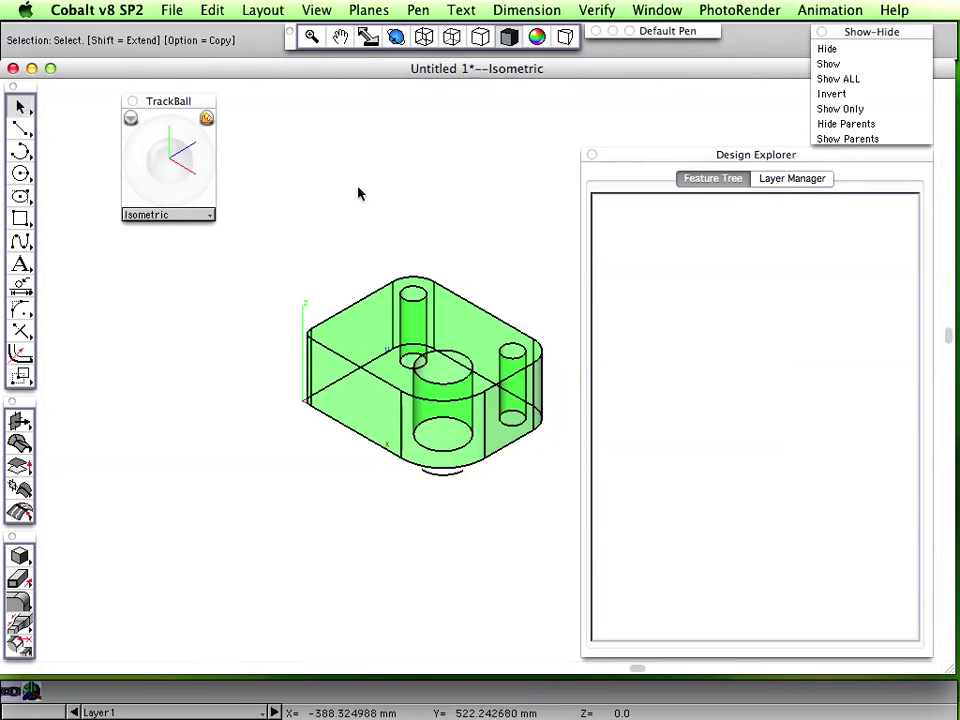
Select the extruded part and remove CIRCLE_3432 from its profile, leaving two holes.
left_click(446, 474)
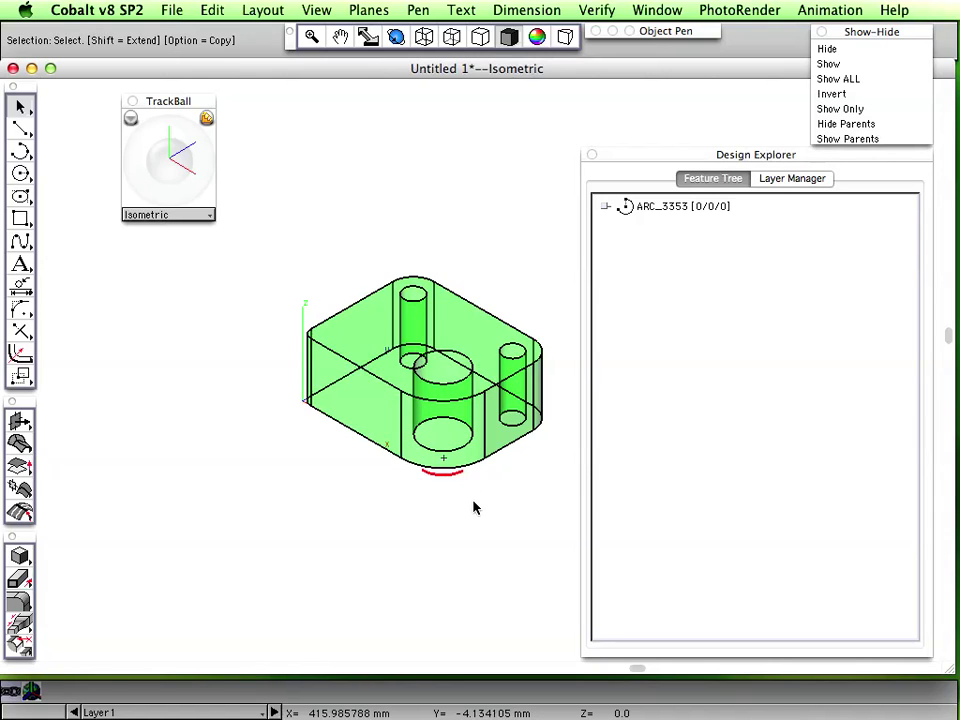
left_click(474, 507)
left_click(474, 457)
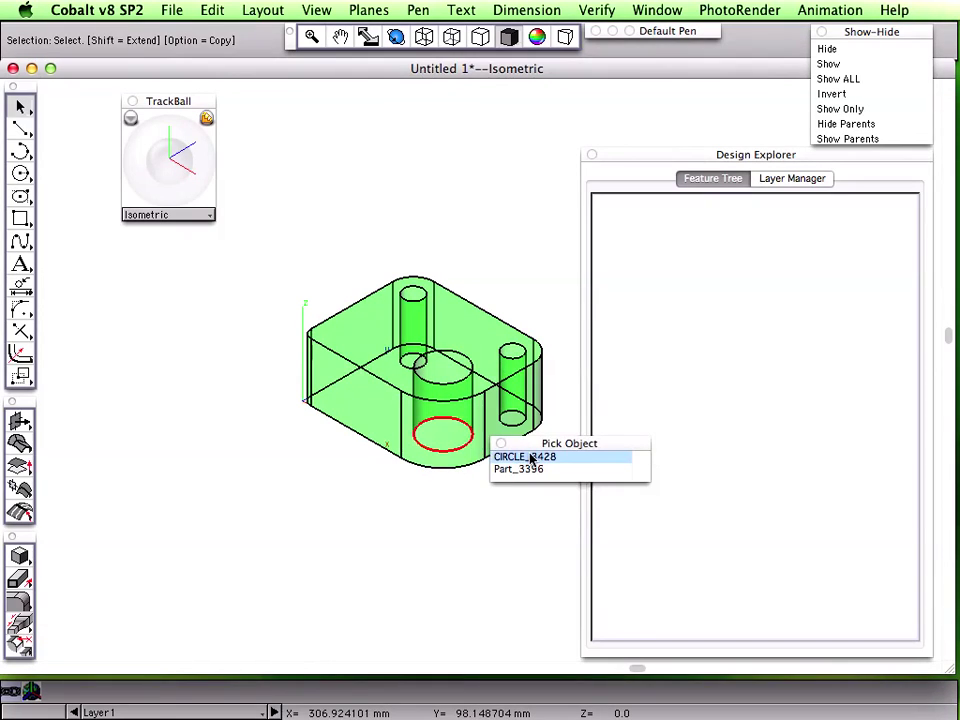
left_click(517, 469)
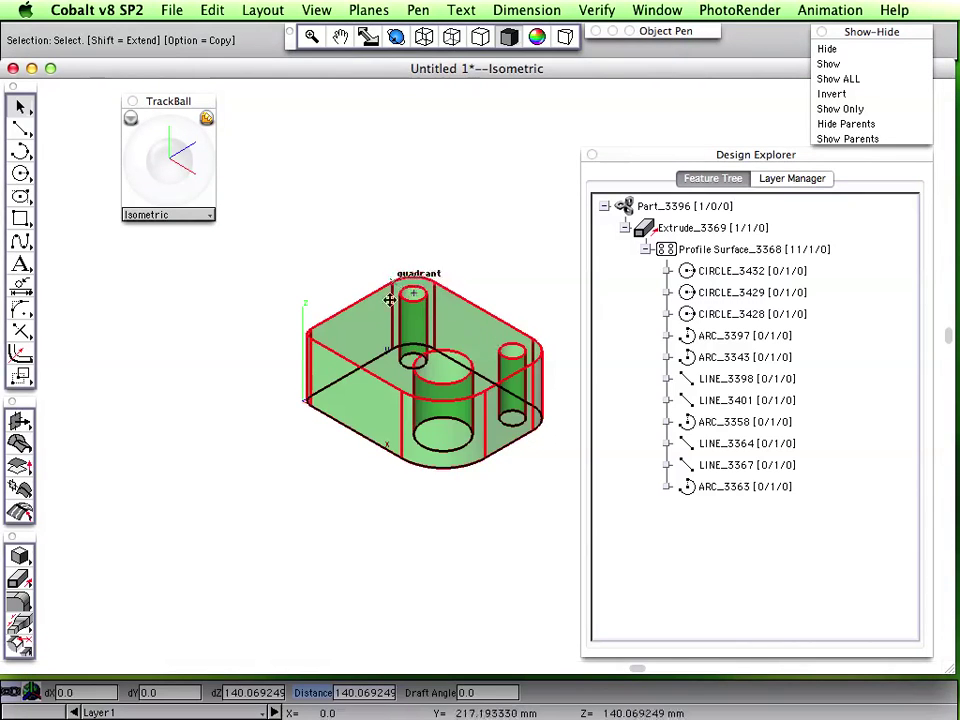
left_click(712, 272)
right_click(713, 276)
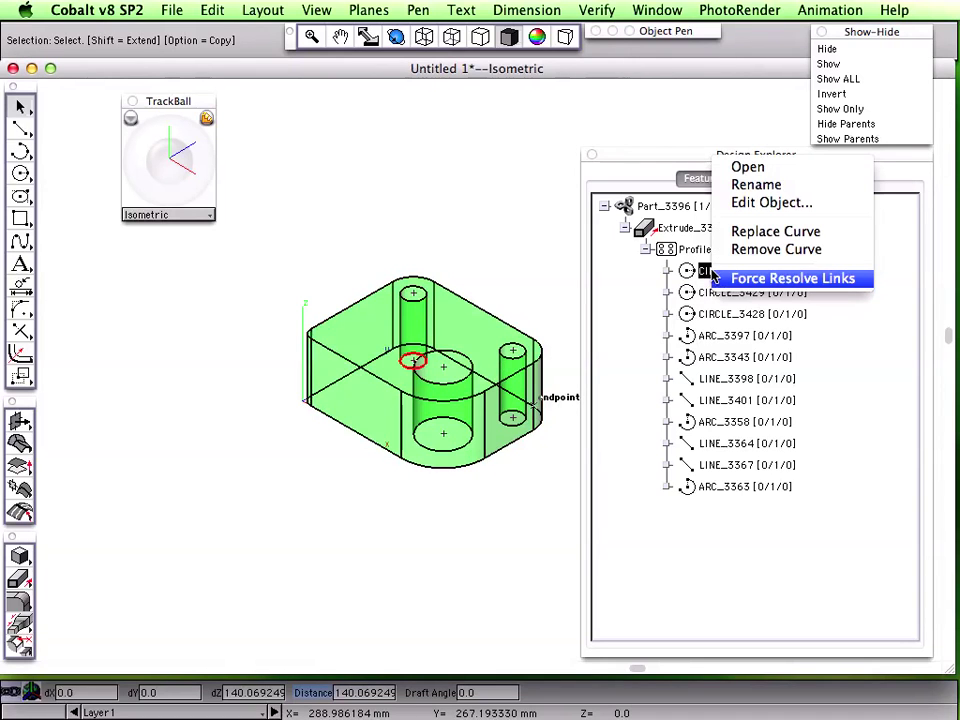
left_click(782, 249)
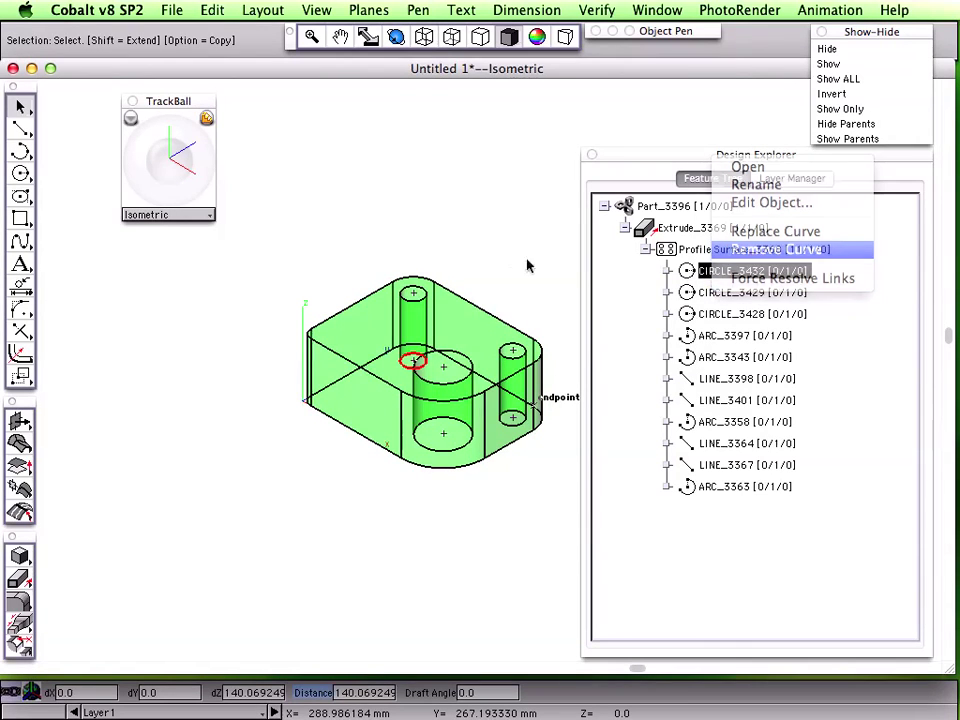
left_click(497, 262)
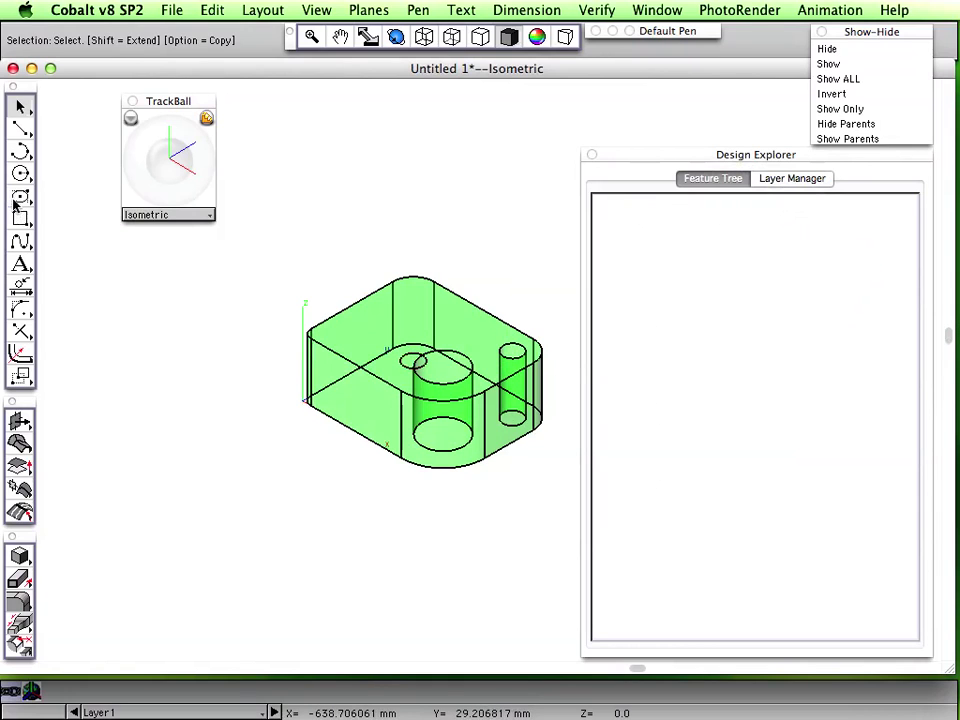
Draw a rectangle in front of the rounded block.
left_click(18, 221)
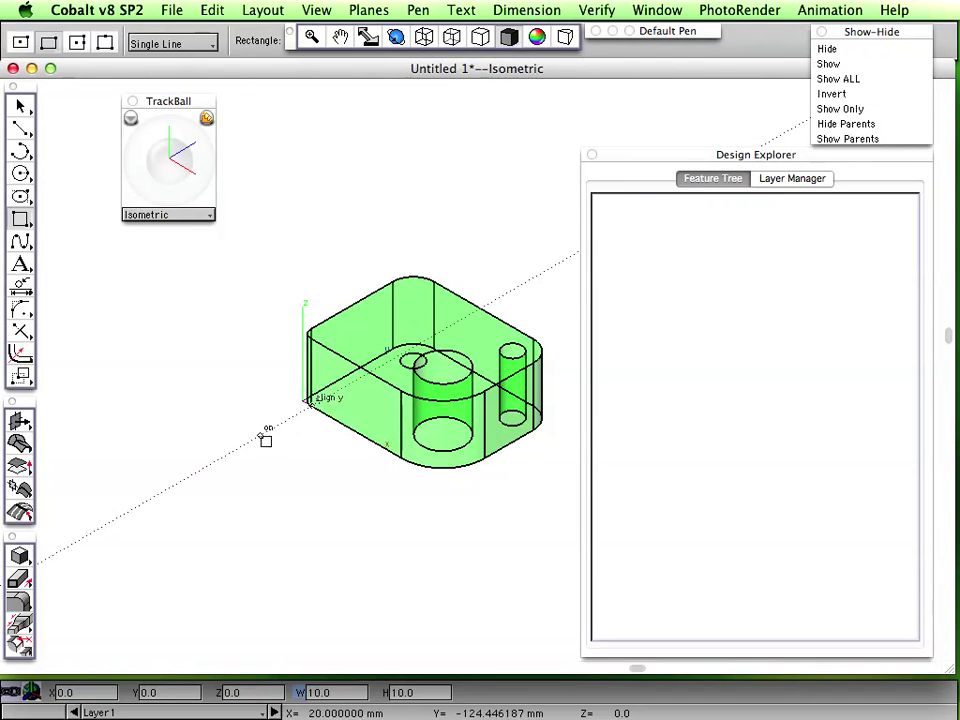
left_click(299, 575)
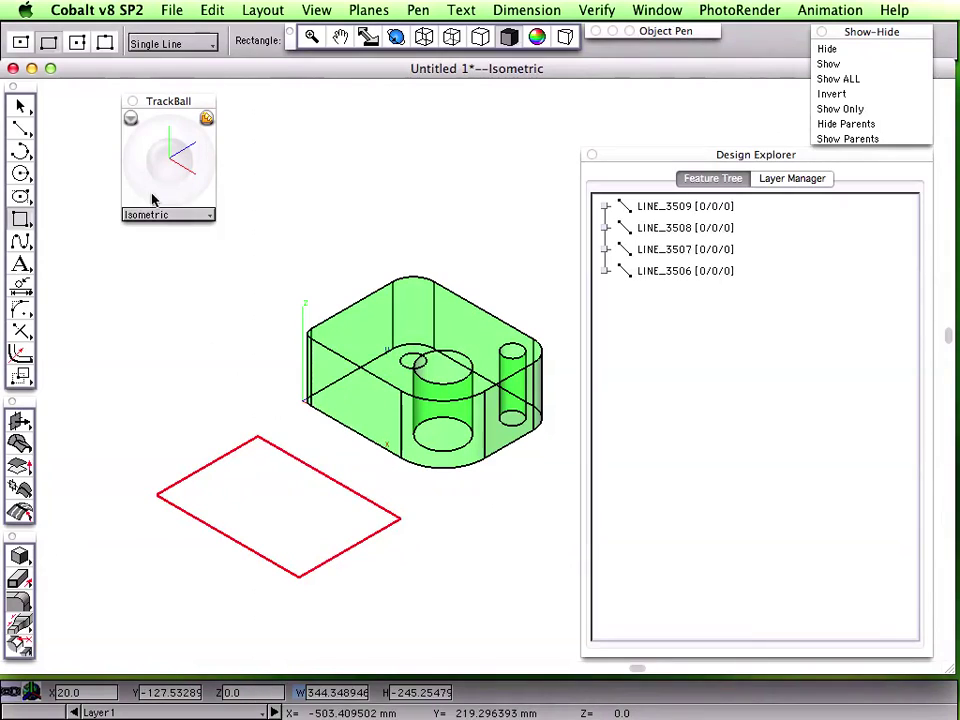
left_click(20, 105)
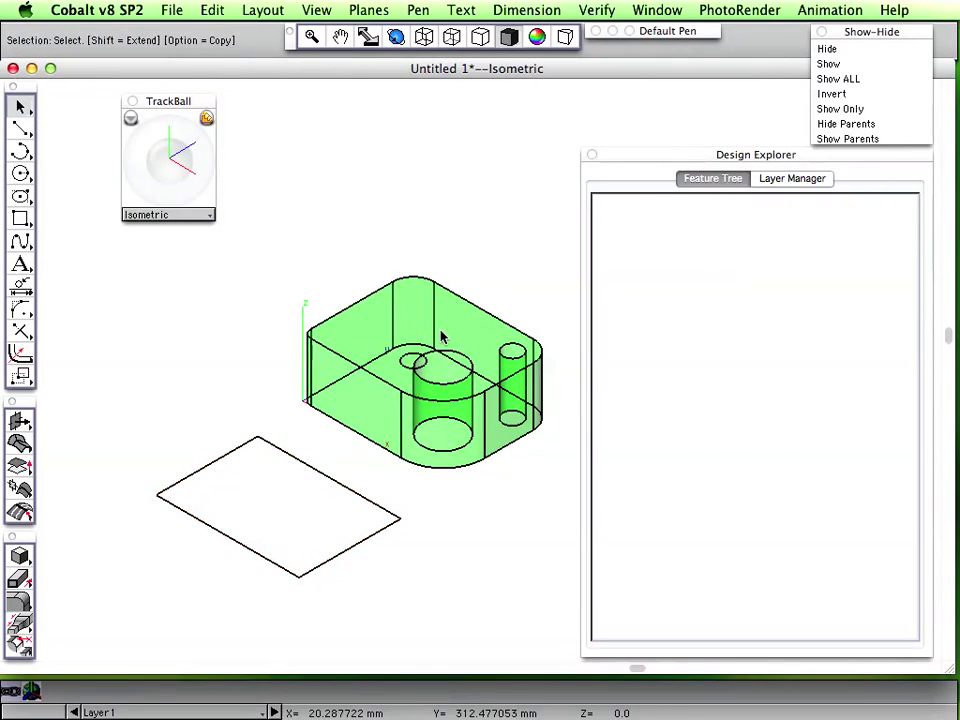
Replace the extrusion's Profile Surface with the new rectangle, giving a plain rectangular box.
left_click(439, 332)
right_click(693, 257)
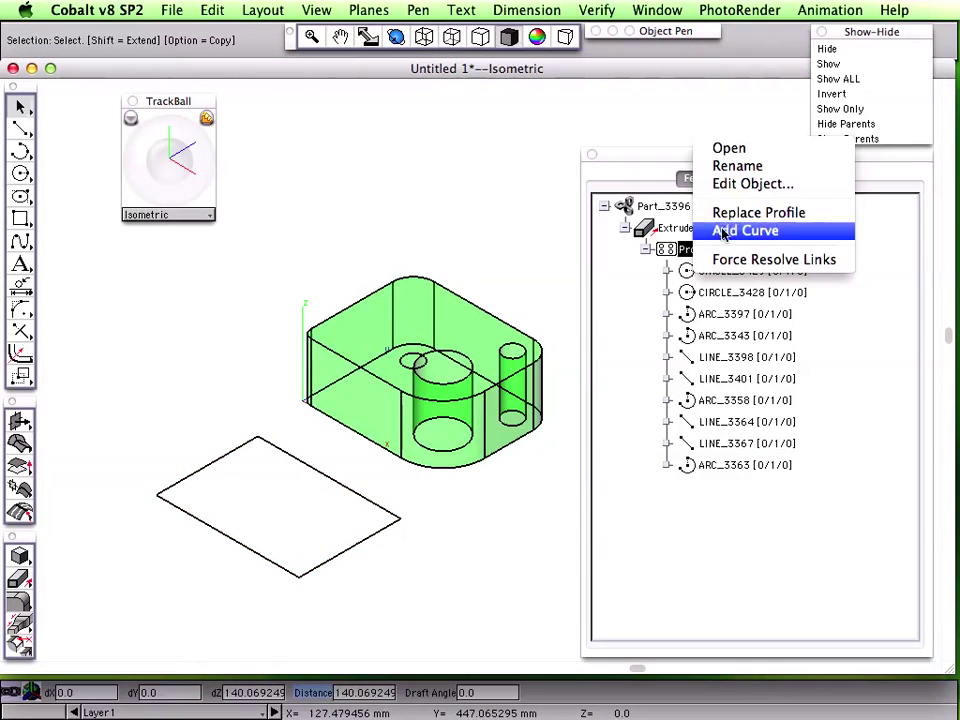
left_click(718, 212)
left_click_drag(139, 430, 410, 604)
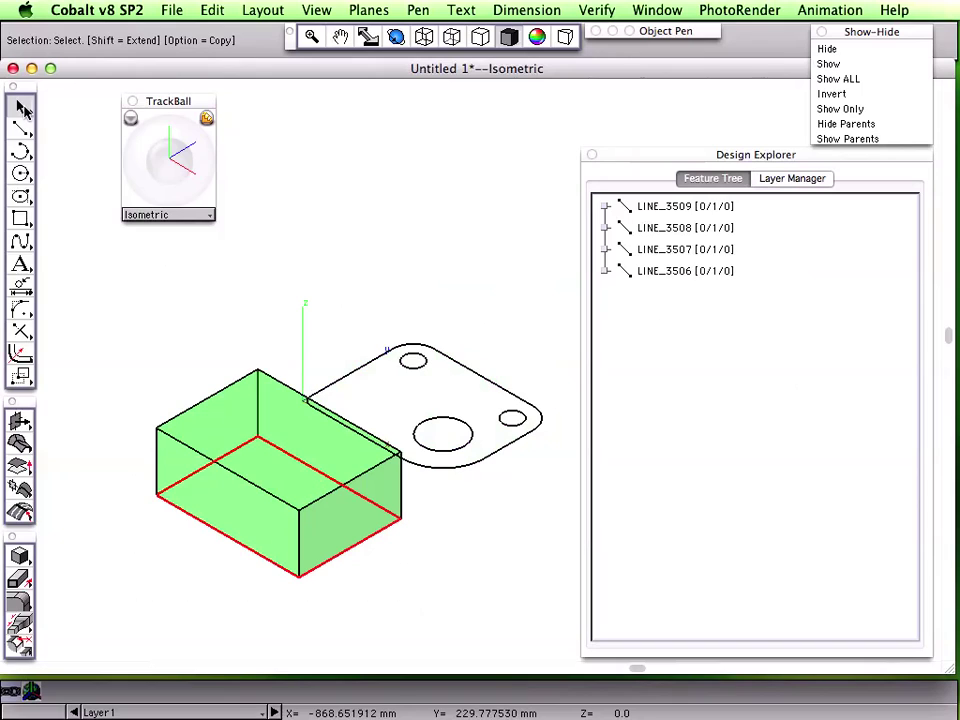
left_click(455, 276)
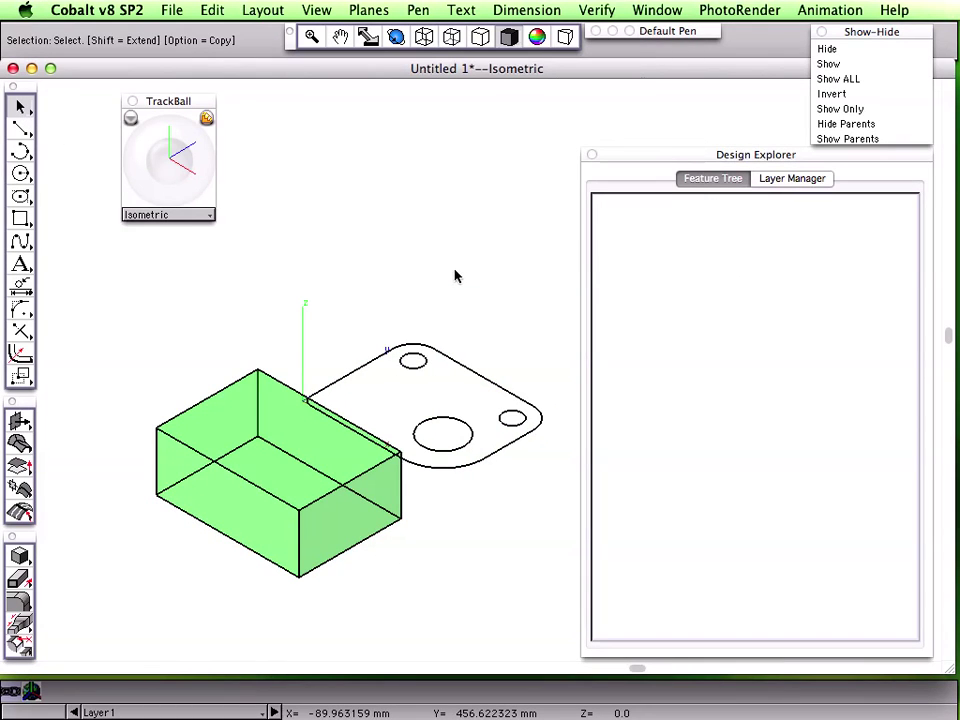
key("super")
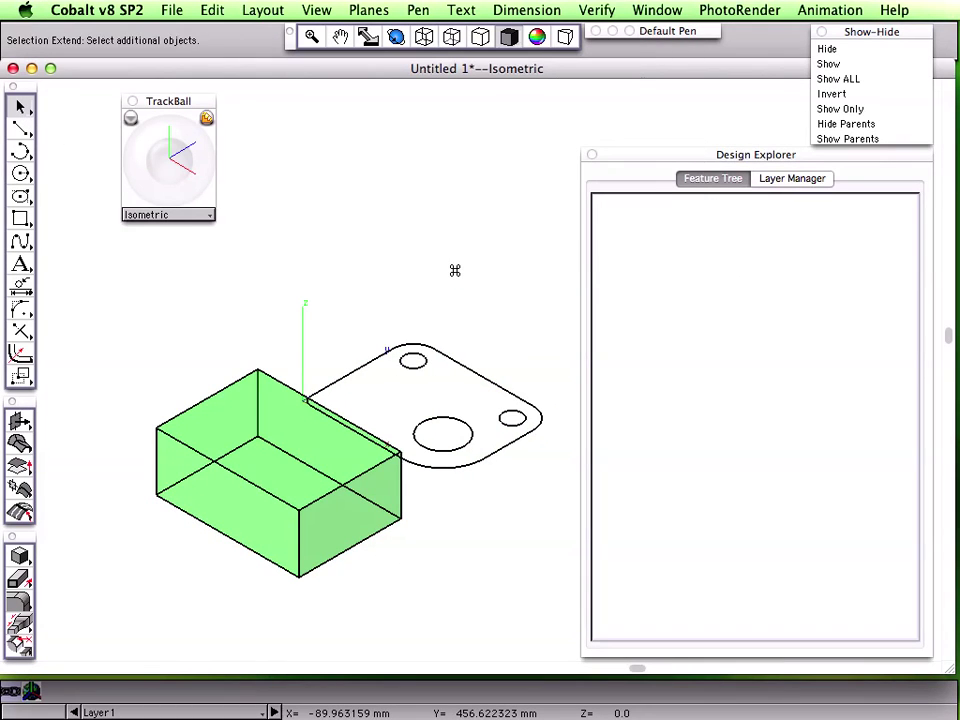
key("super")
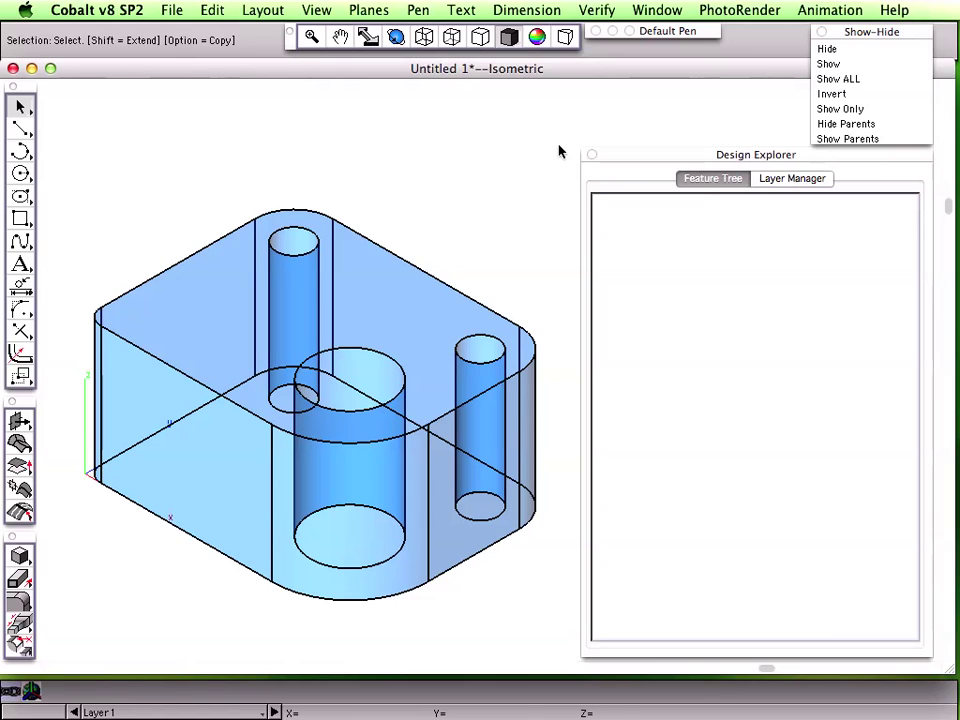
Expand Extrude_3627 and Profile Surface_3626 to list the block's eleven profile curves.
left_click(386, 321)
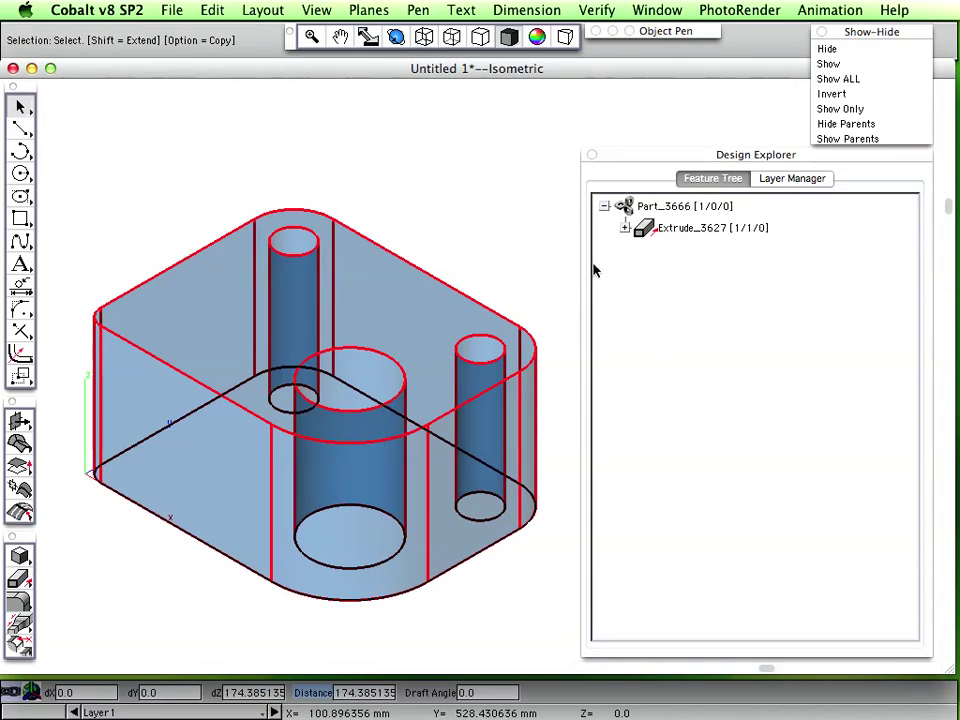
left_click(624, 228)
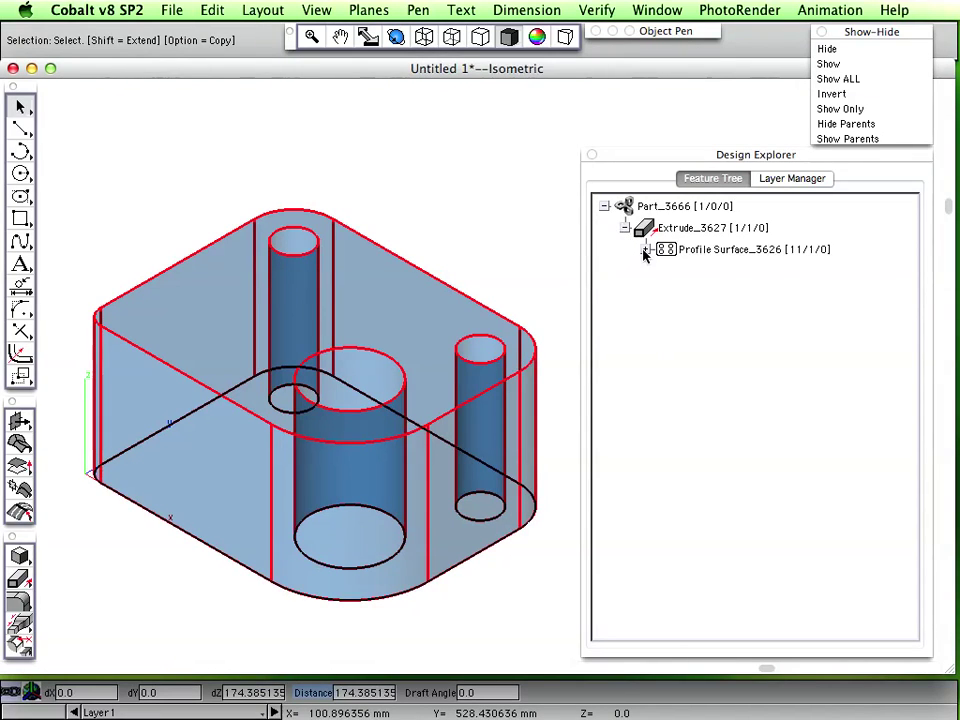
left_click(646, 249)
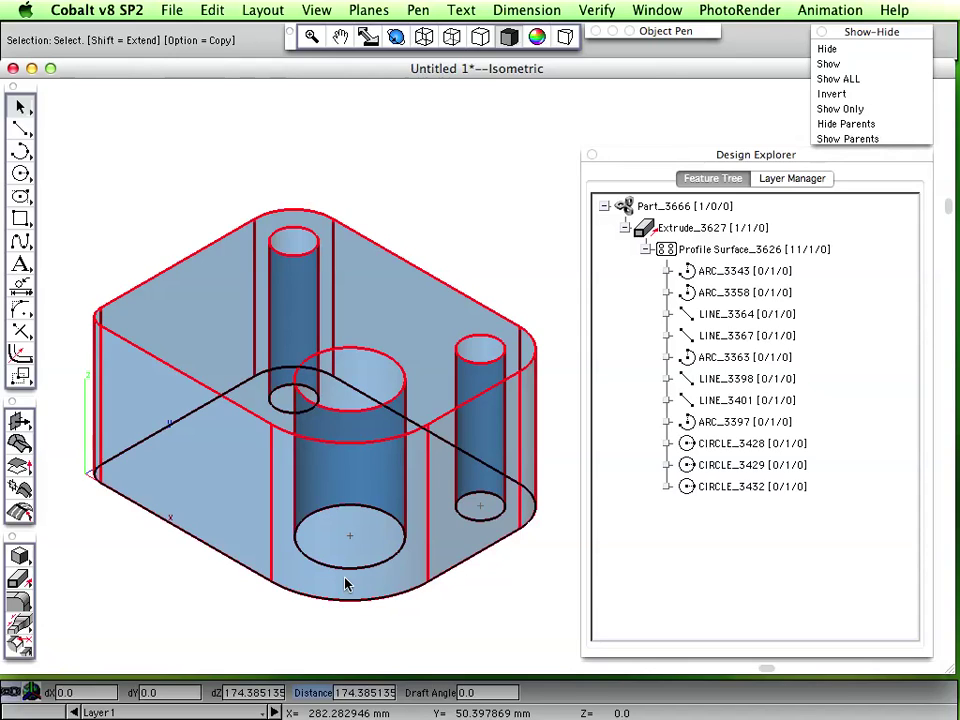
Remove the block's front rounded face, leaving a sharp front corner.
left_click(19, 646)
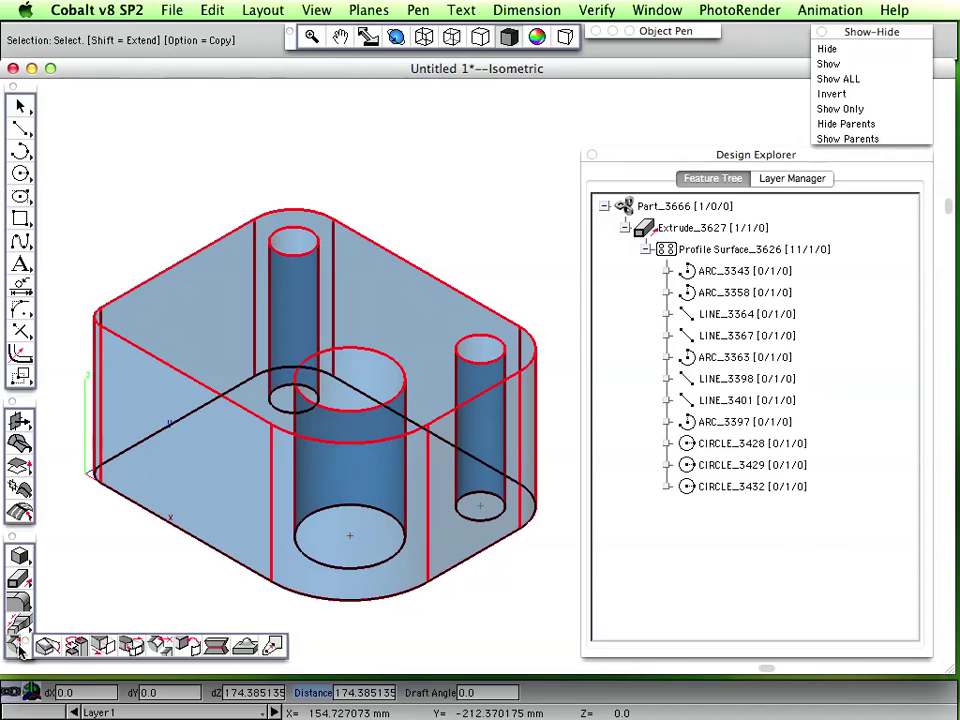
left_click(161, 647)
left_click(380, 588)
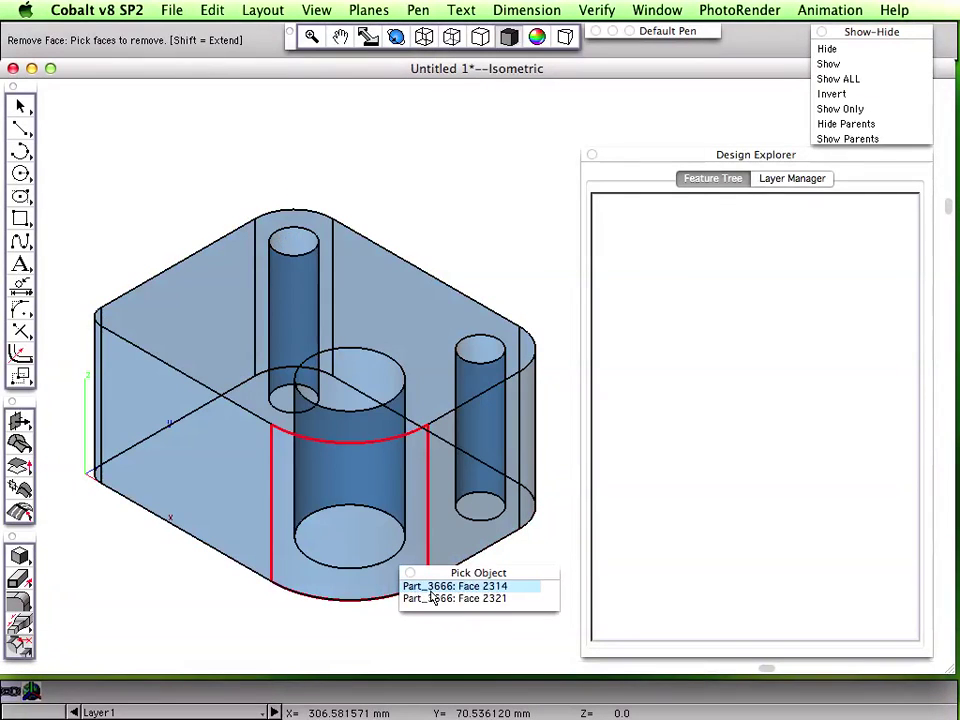
left_click(431, 587)
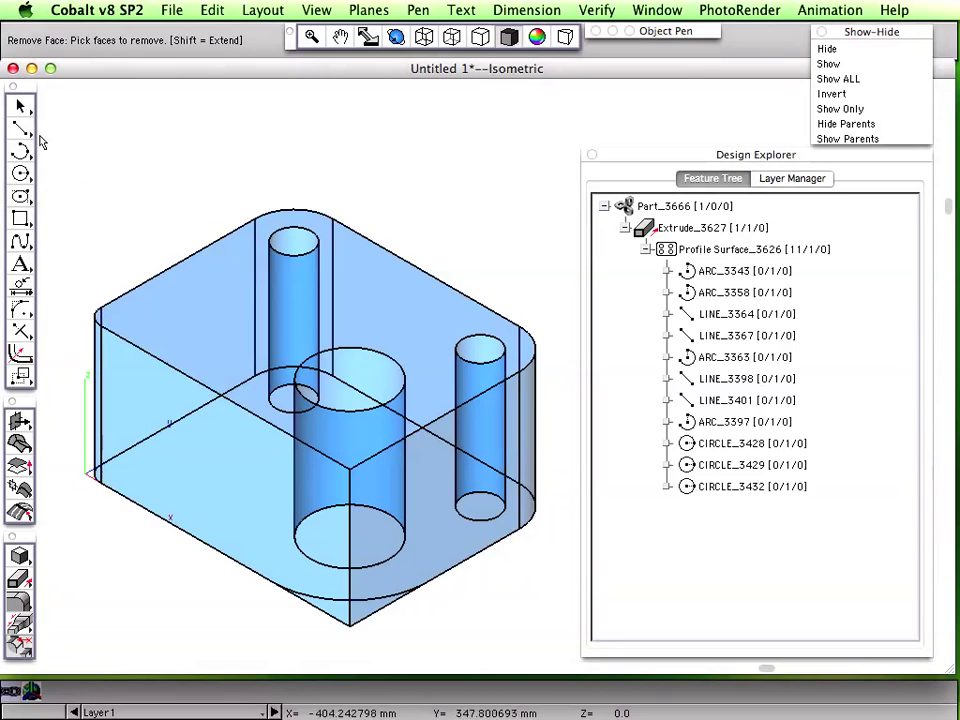
left_click(20, 105)
Round the sharp front vertical edge with a radial blend of radius 20.
left_click(397, 300)
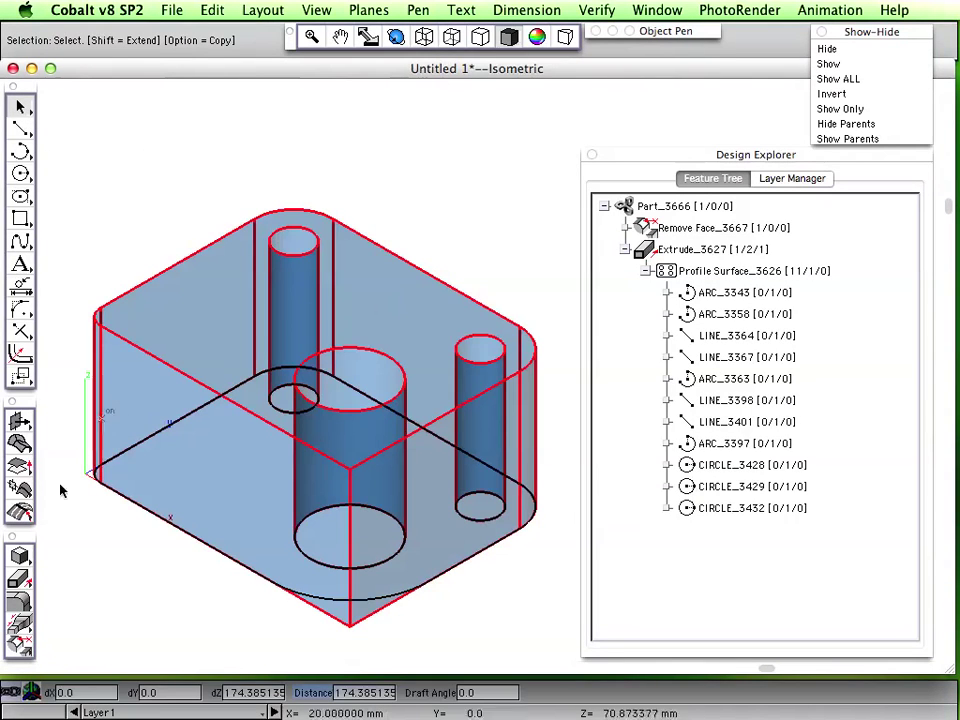
left_click(18, 446)
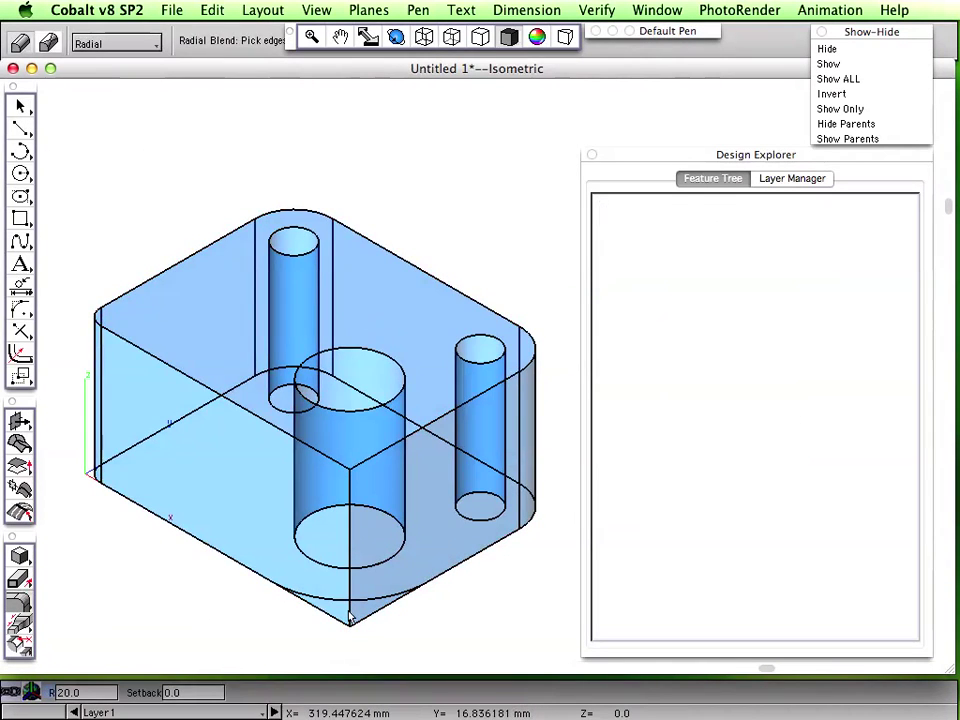
left_click(349, 615)
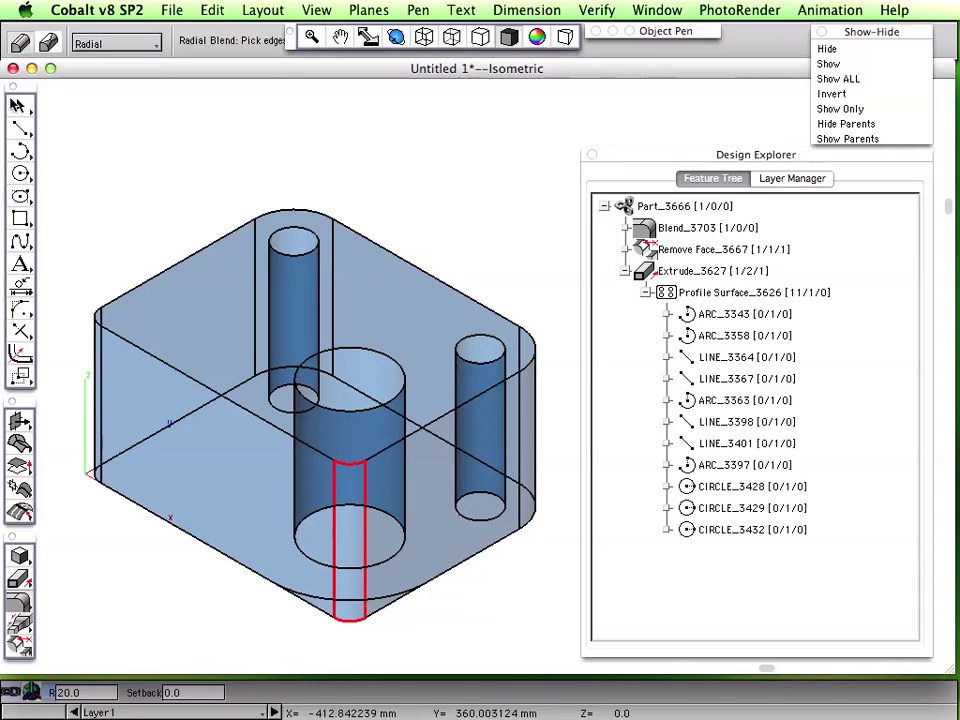
left_click(20, 105)
left_click(397, 300)
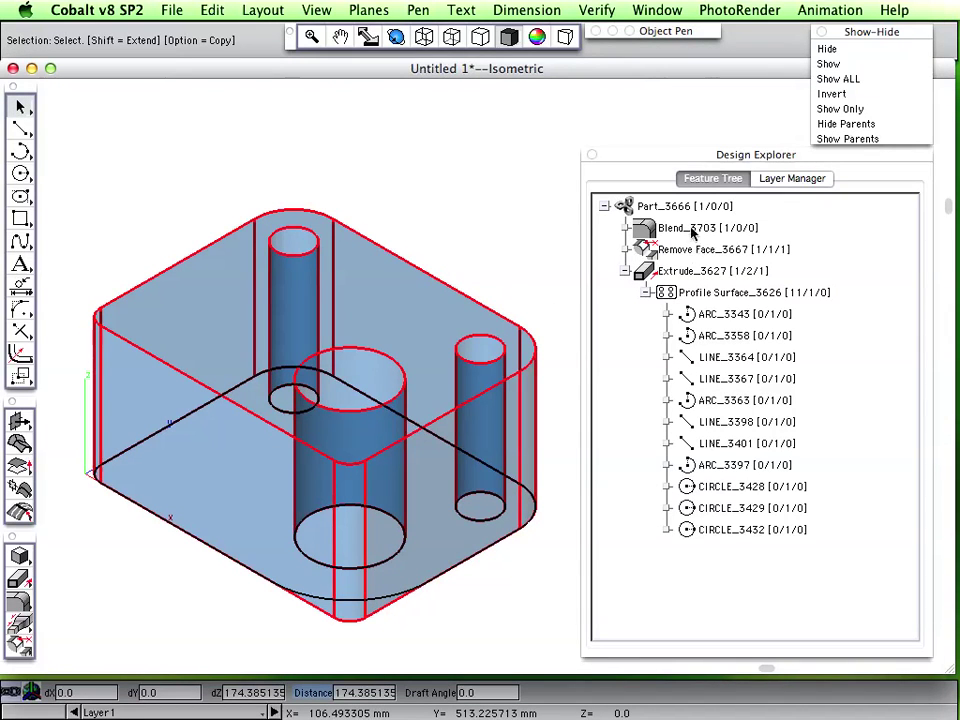
left_click(703, 315)
left_click(706, 335)
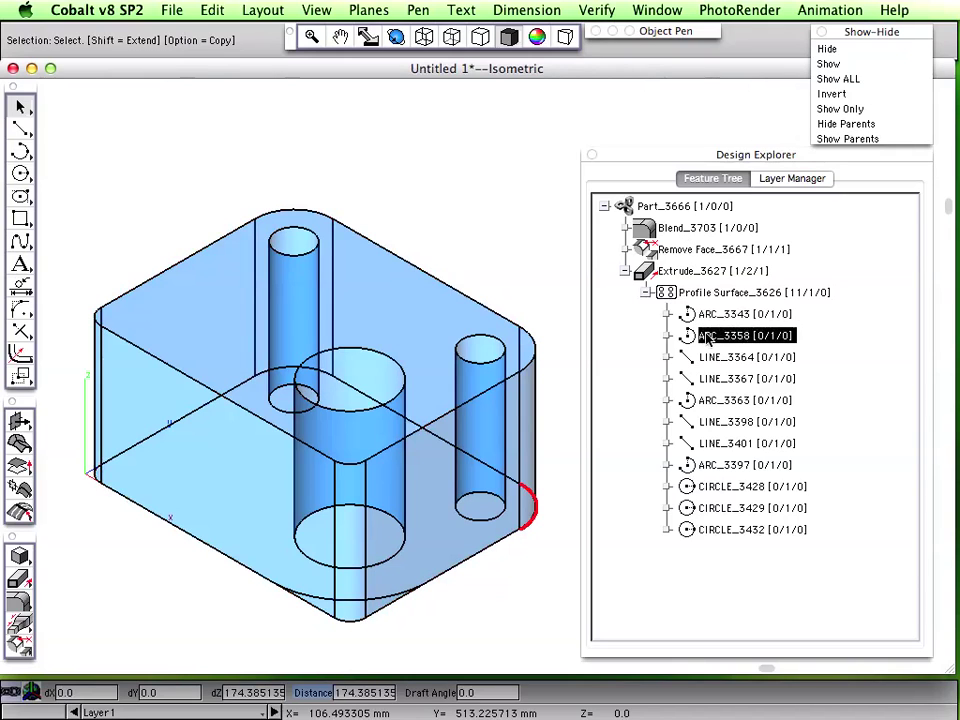
left_click(710, 400)
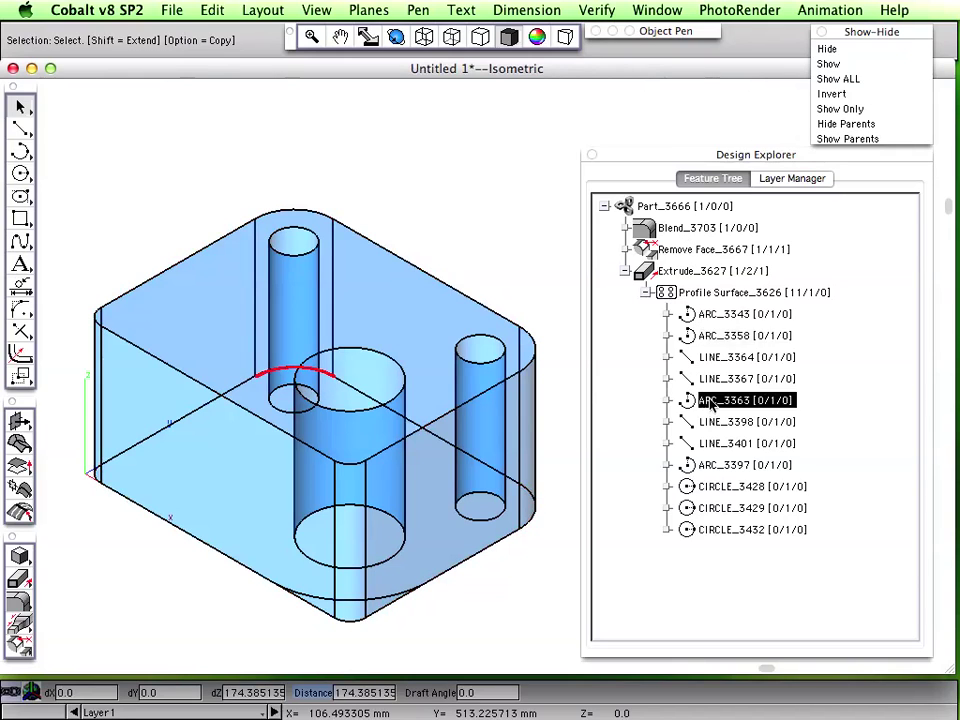
left_click(712, 466)
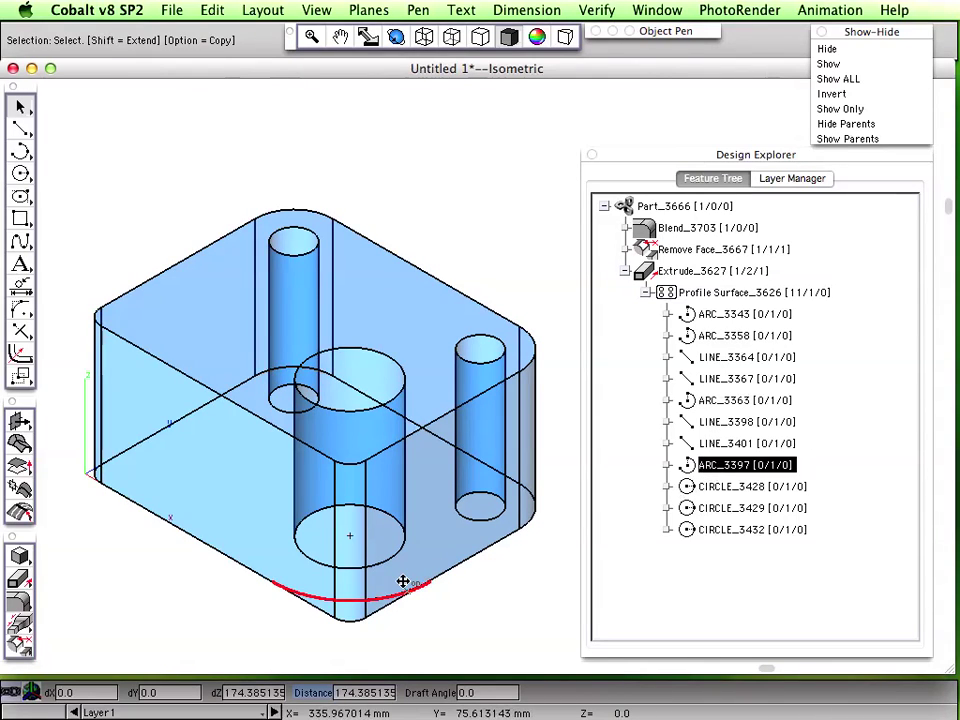